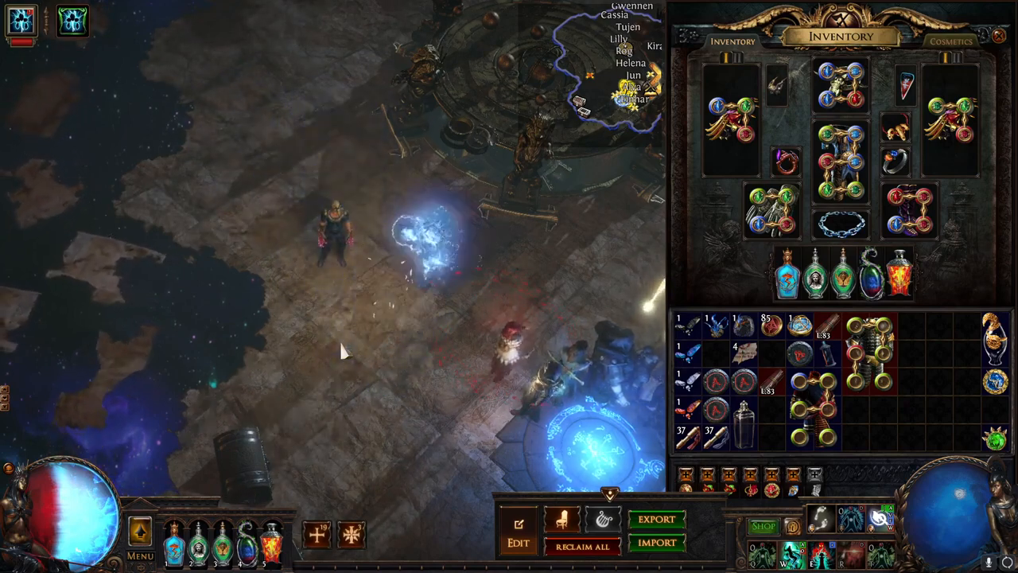
- Walk the character around the hideout and drink the first belt flask
left_click(188, 502)
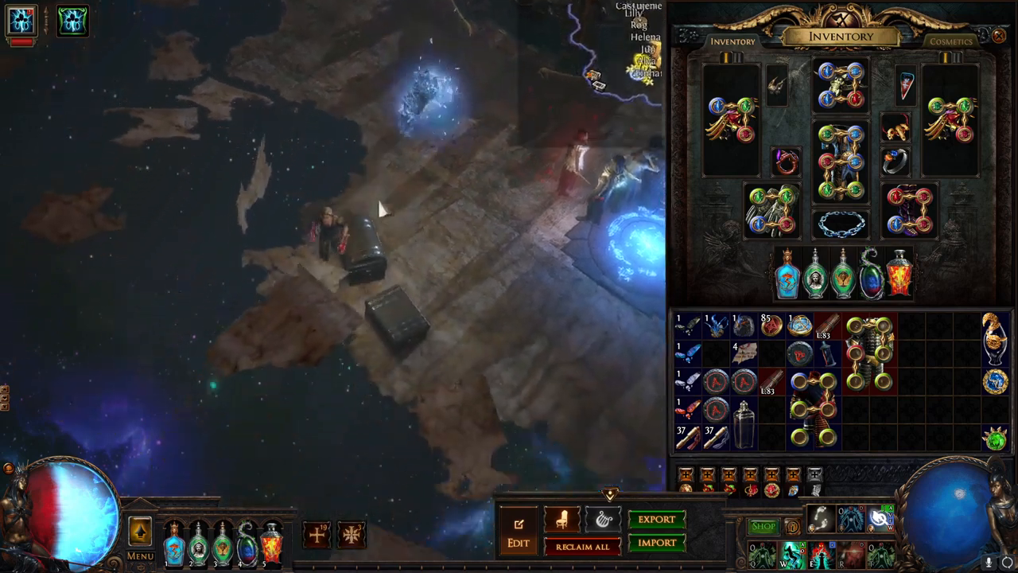
left_click(382, 209)
left_click(341, 184)
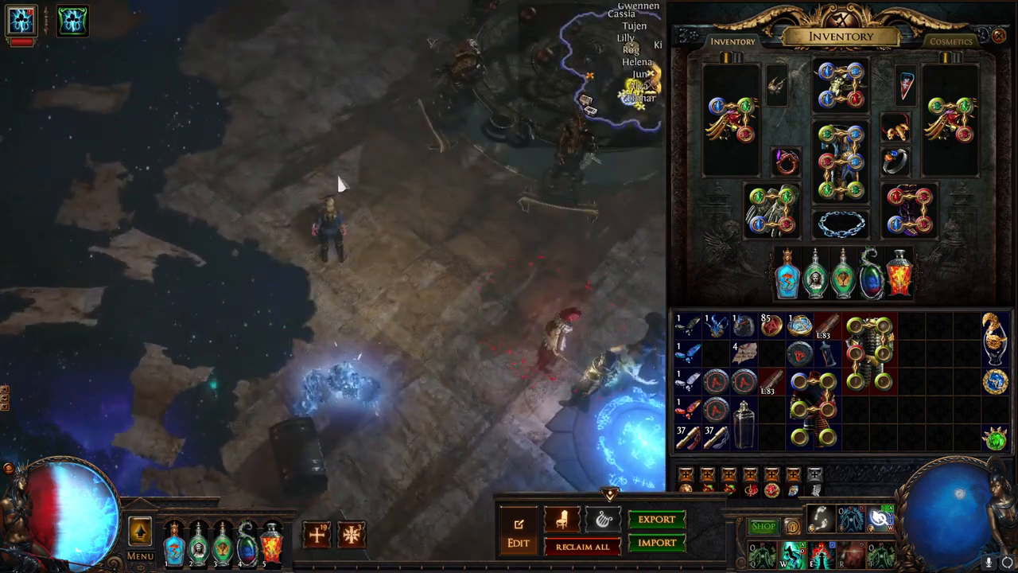
key("1")
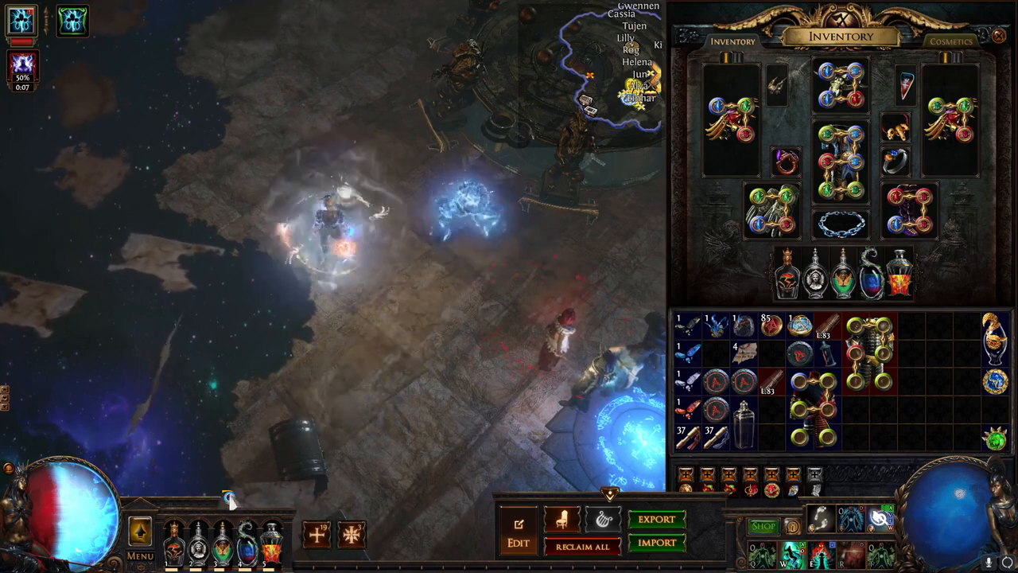
left_click(318, 148)
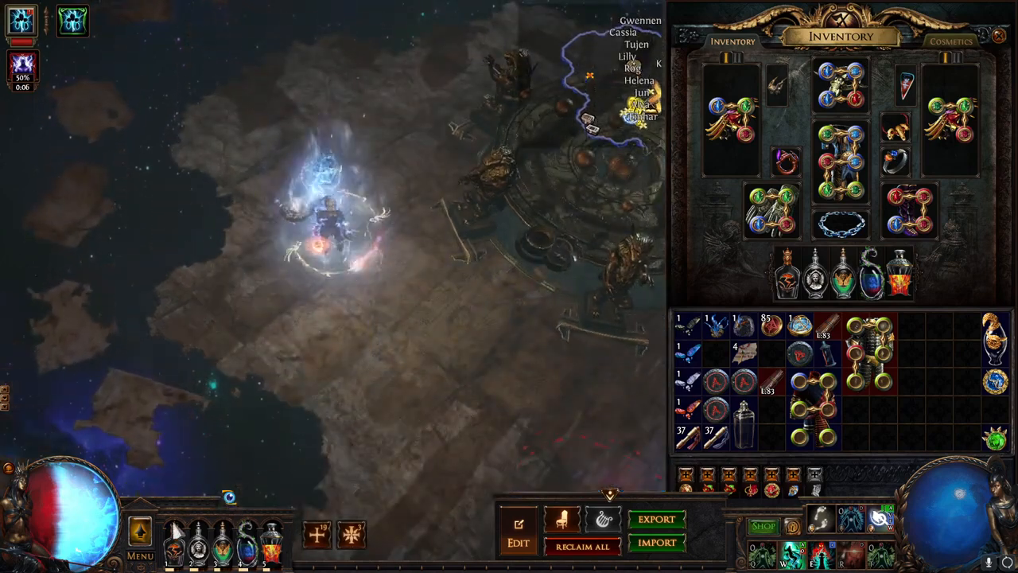
mouse_move(255, 550)
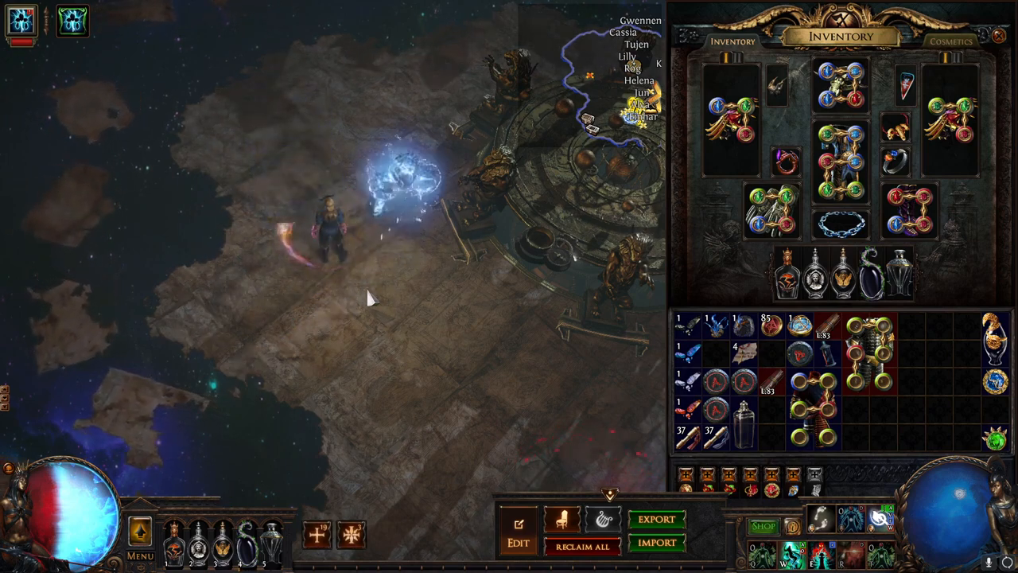
left_click(389, 331)
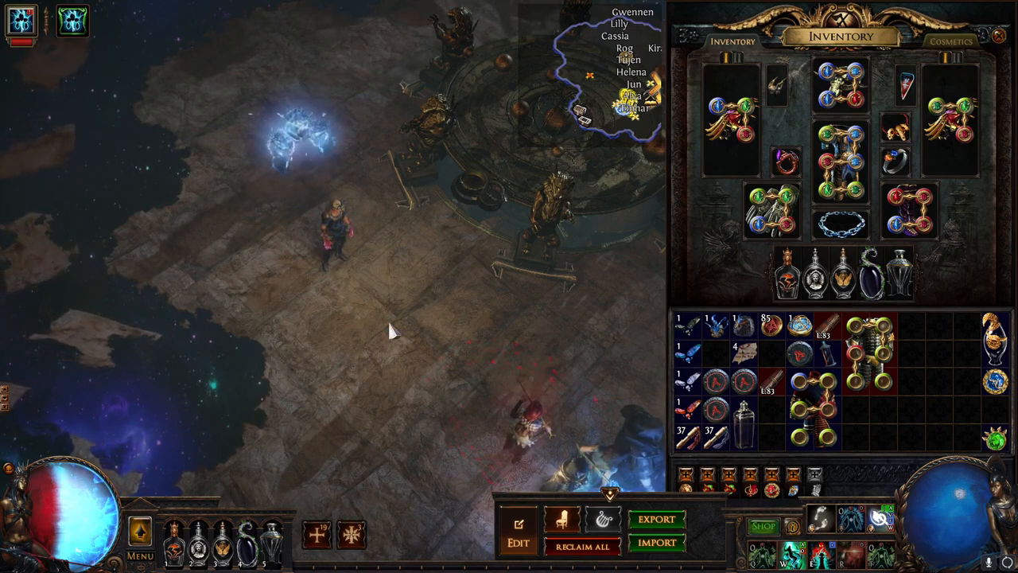
- Run past the altar and map device toward the NPCs, checking flask tooltips, then Alt+Tab
left_click(372, 151)
left_click(272, 214)
left_click(391, 428)
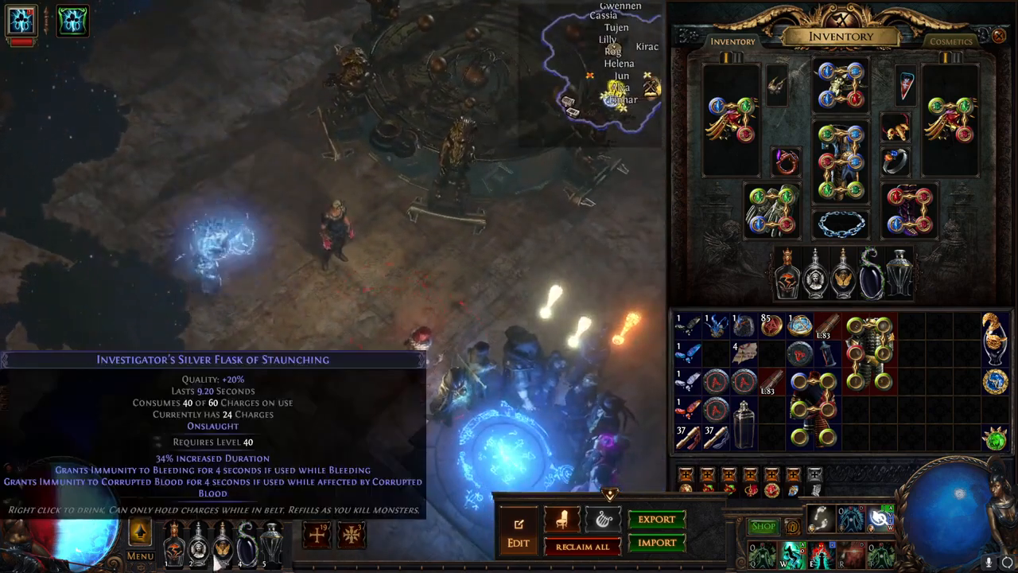
mouse_move(223, 551)
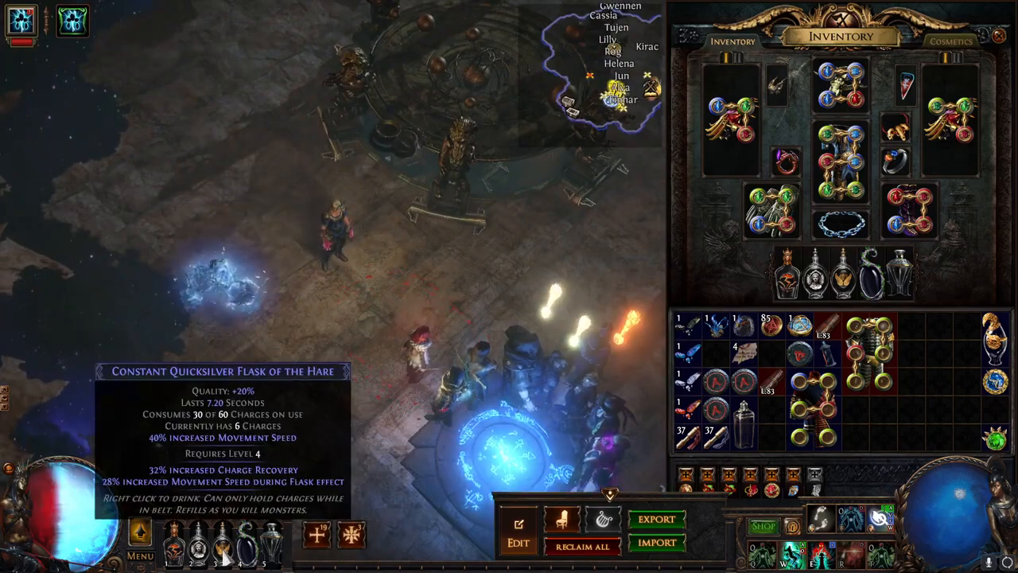
left_click(270, 181)
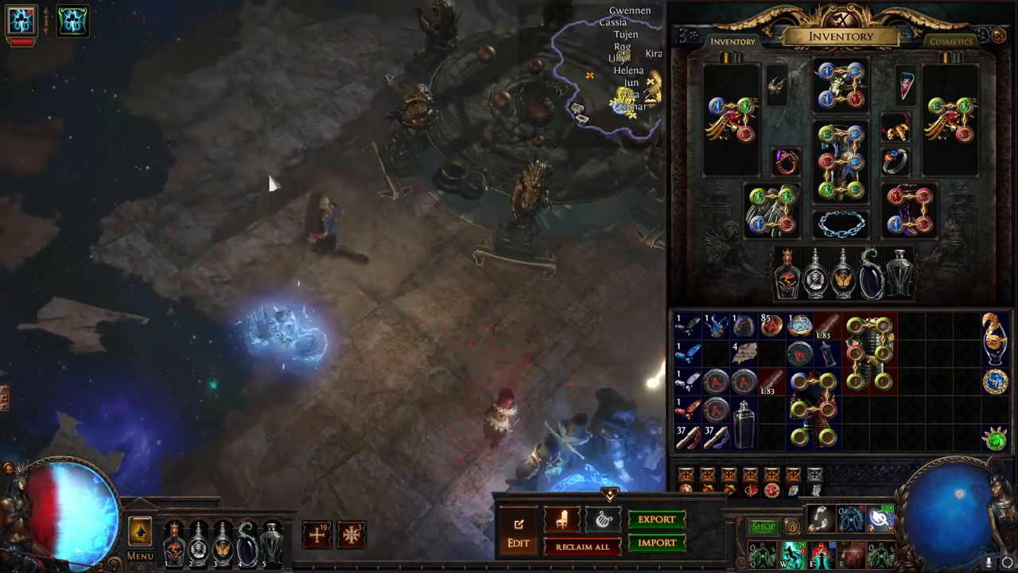
mouse_move(270, 178)
left_mouse_down()
mouse_move(363, 116)
mouse_move(497, 247)
mouse_move(529, 329)
mouse_move(416, 403)
mouse_move(257, 379)
mouse_move(93, 291)
mouse_move(144, 208)
mouse_move(279, 141)
left_mouse_up()
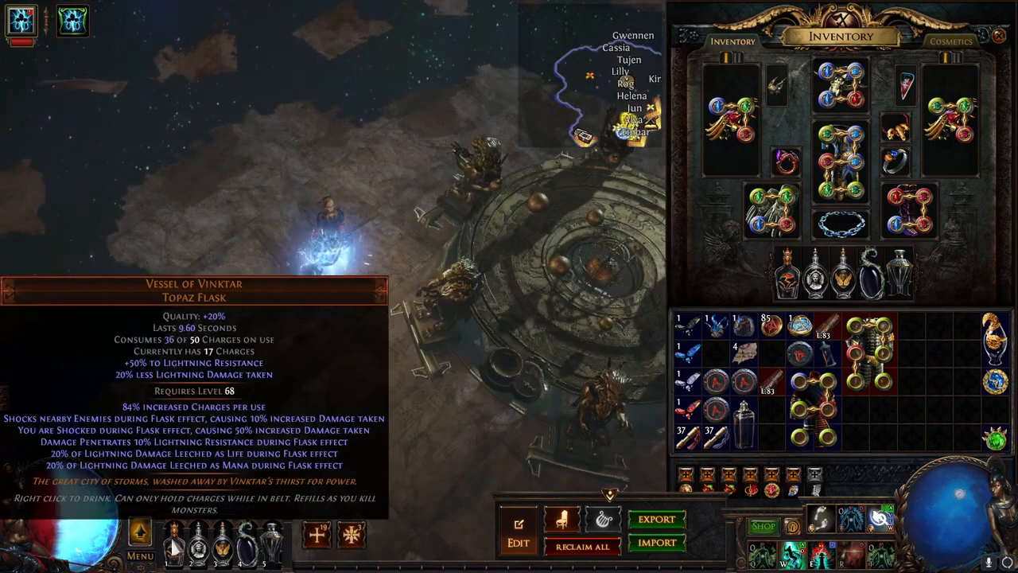
left_click(350, 387)
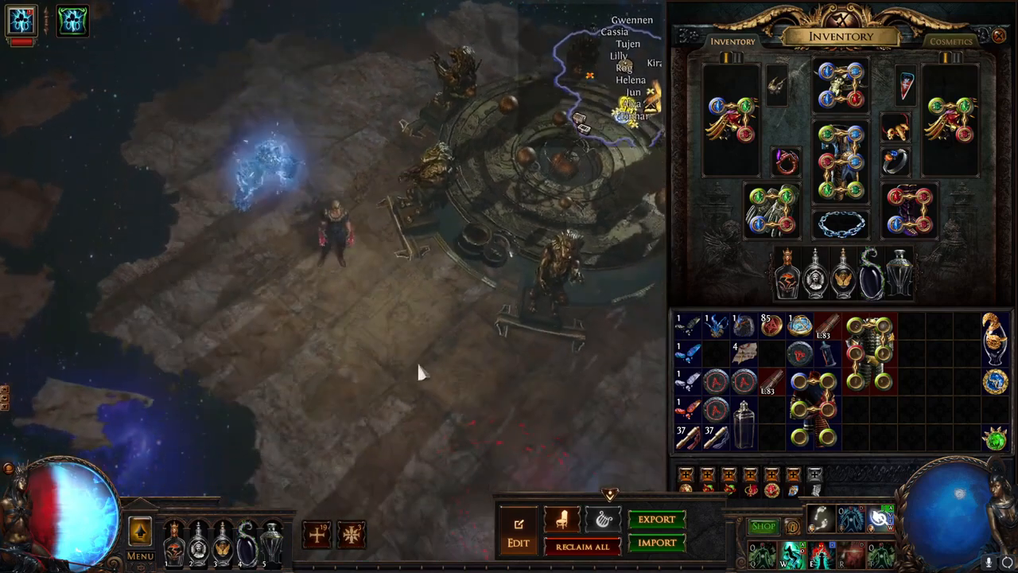
left_click(422, 374)
left_click(263, 223)
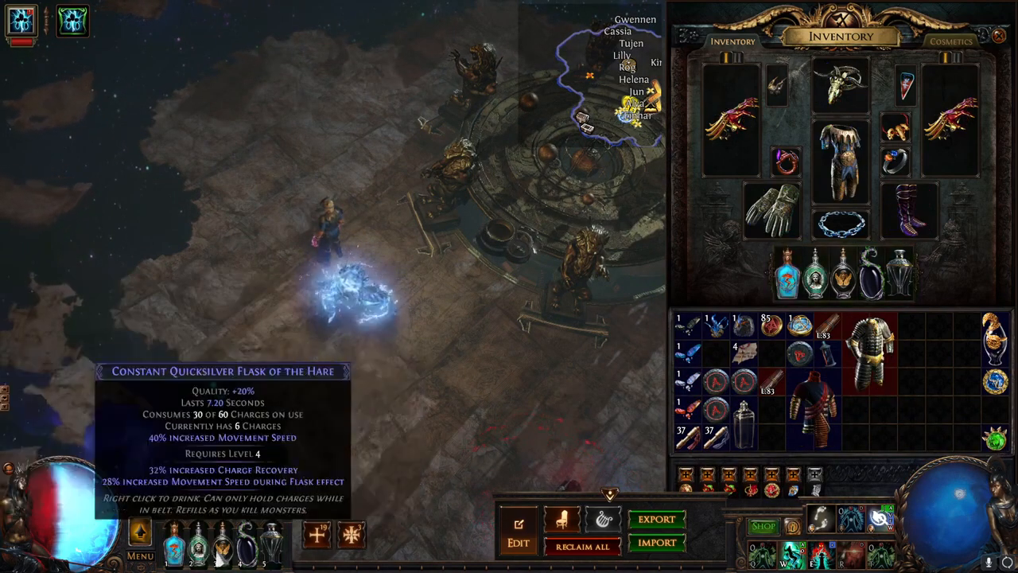
key("alt+Tab")
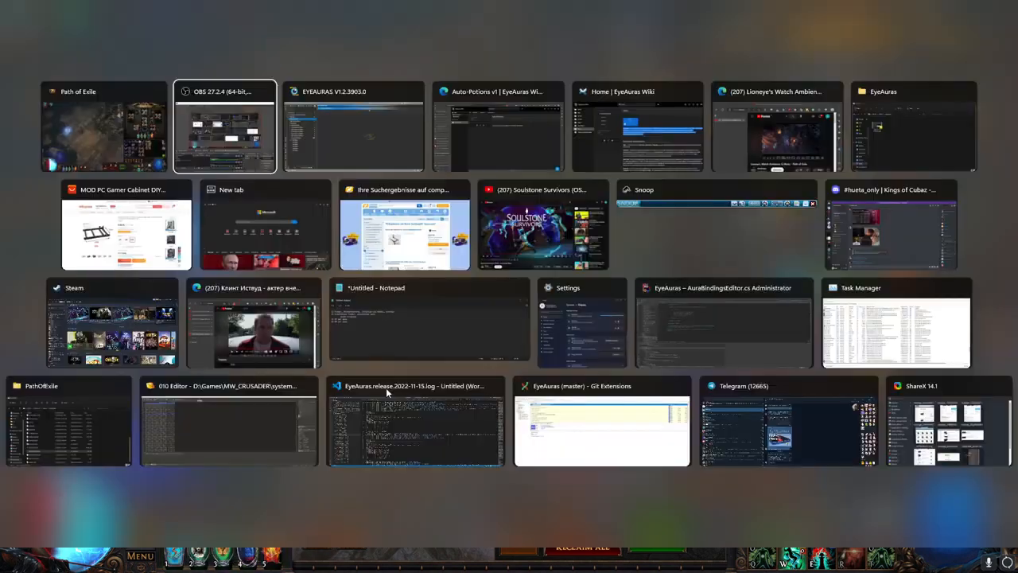
- Switch to EyeAuras and create a Conditions folder inside the Path of Exile folder
key("alt+Tab")
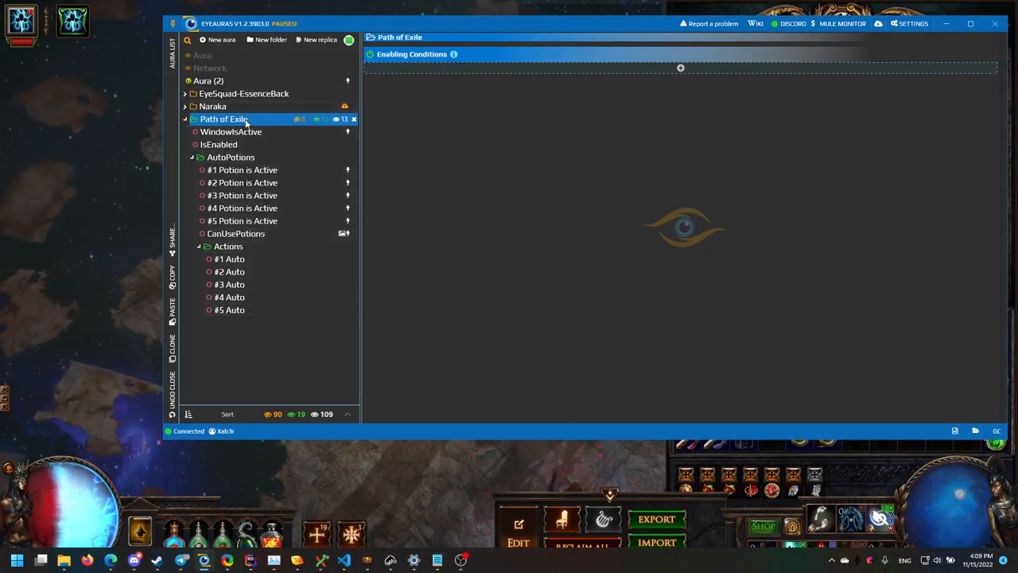
key("ctrl+n")
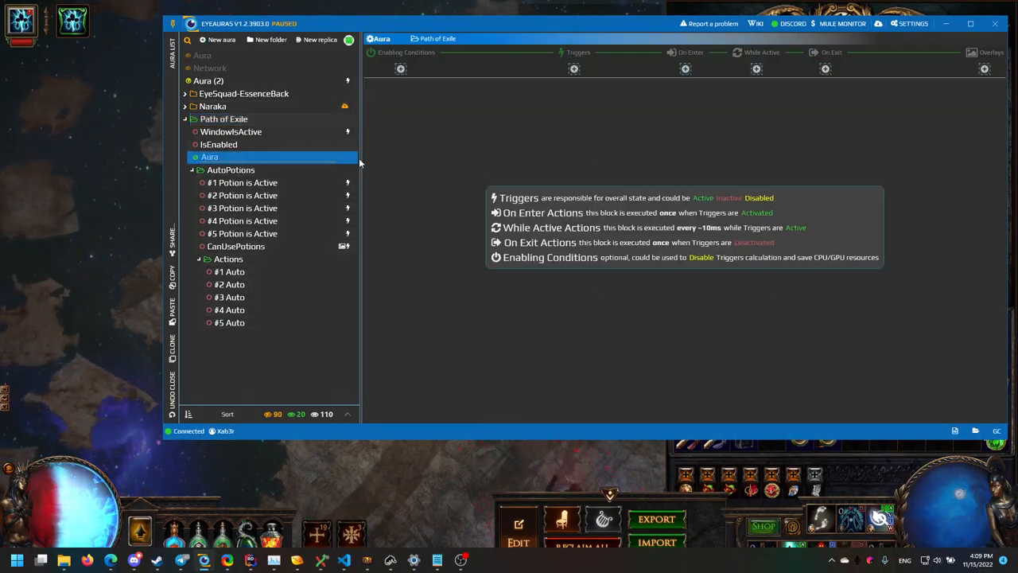
key("Delete")
left_click(244, 123)
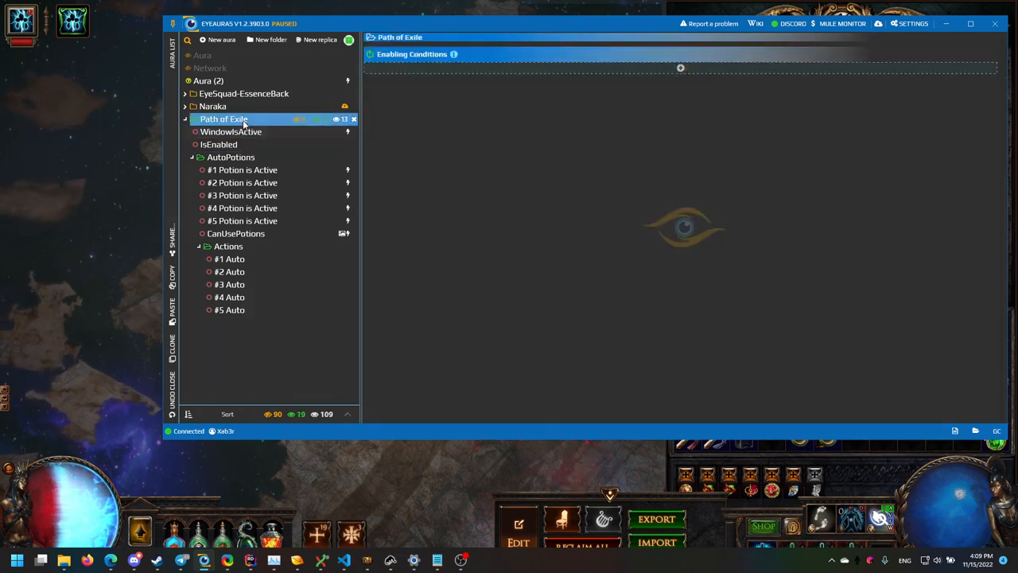
key("ctrl+shift+n")
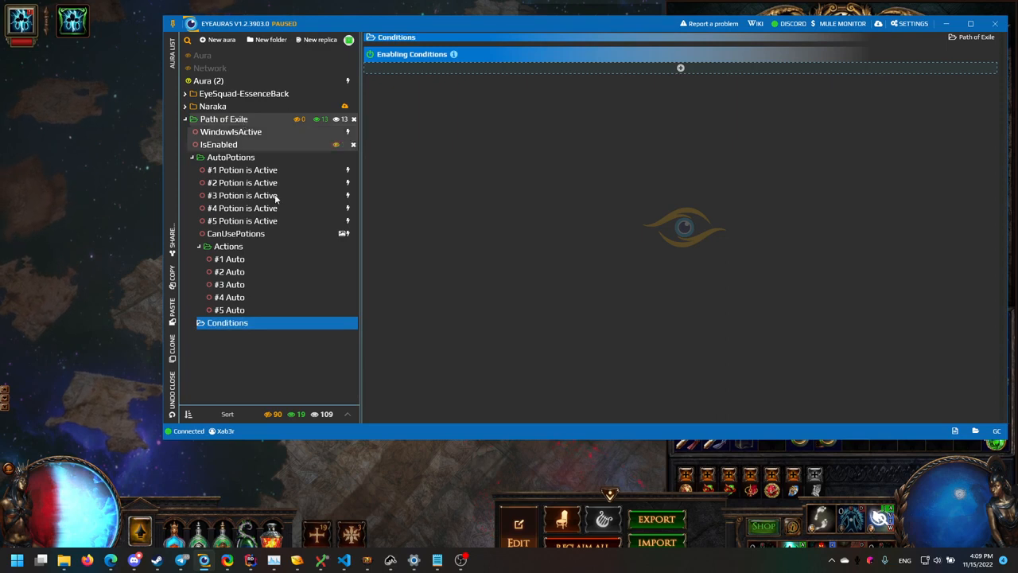
- Add a new aura named LMB Recently inside the Conditions folder
left_click(191, 158)
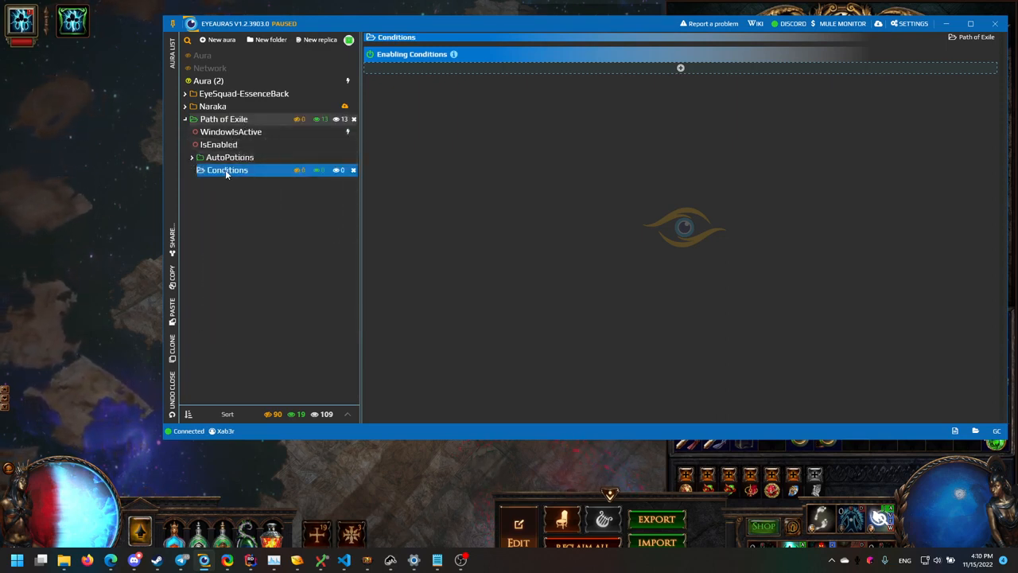
key("ctrl+n")
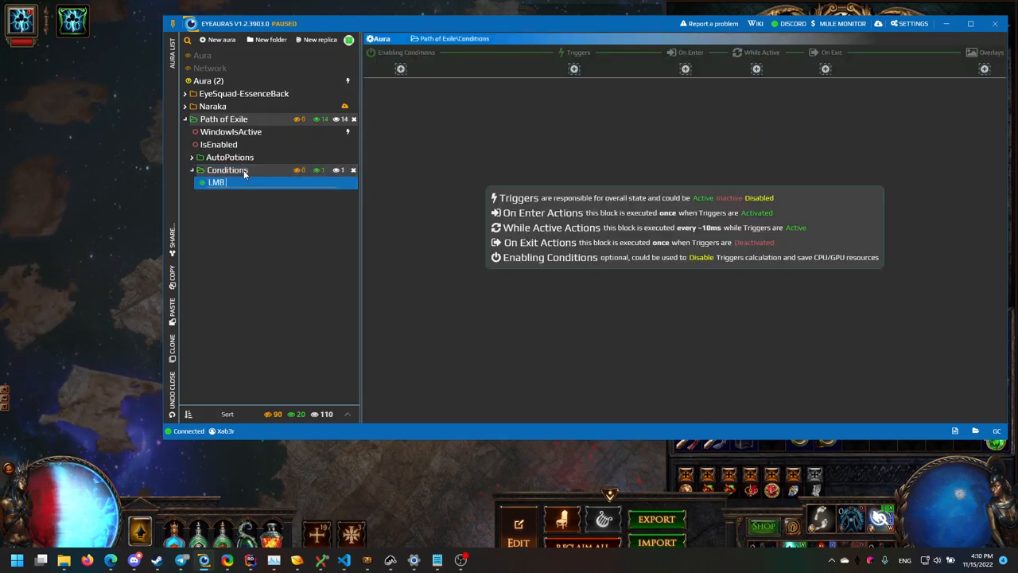
left_click(574, 70)
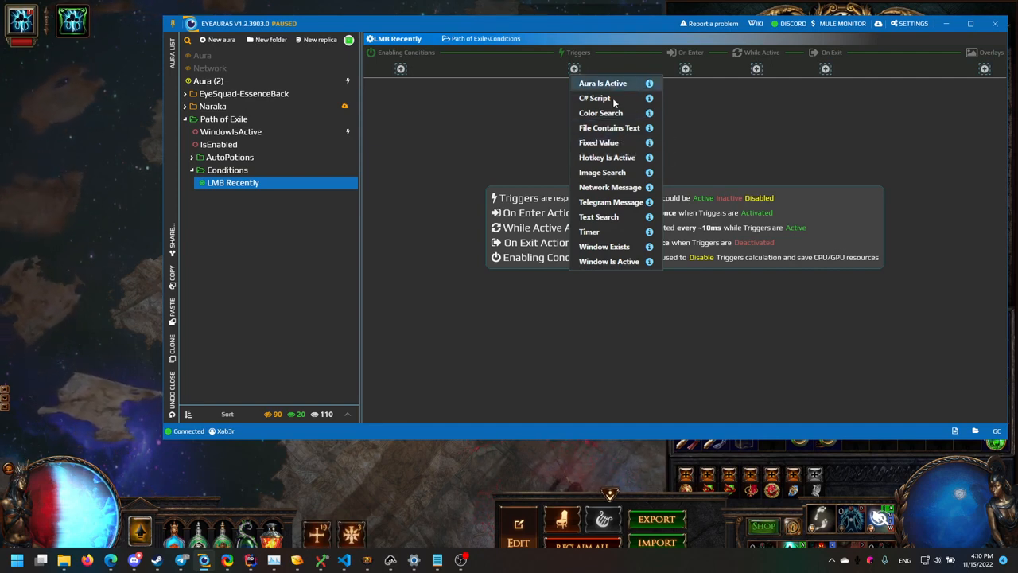
- Add a Hotkey Is Active trigger to LMB Recently, in Click/Hold mode
left_click(615, 160)
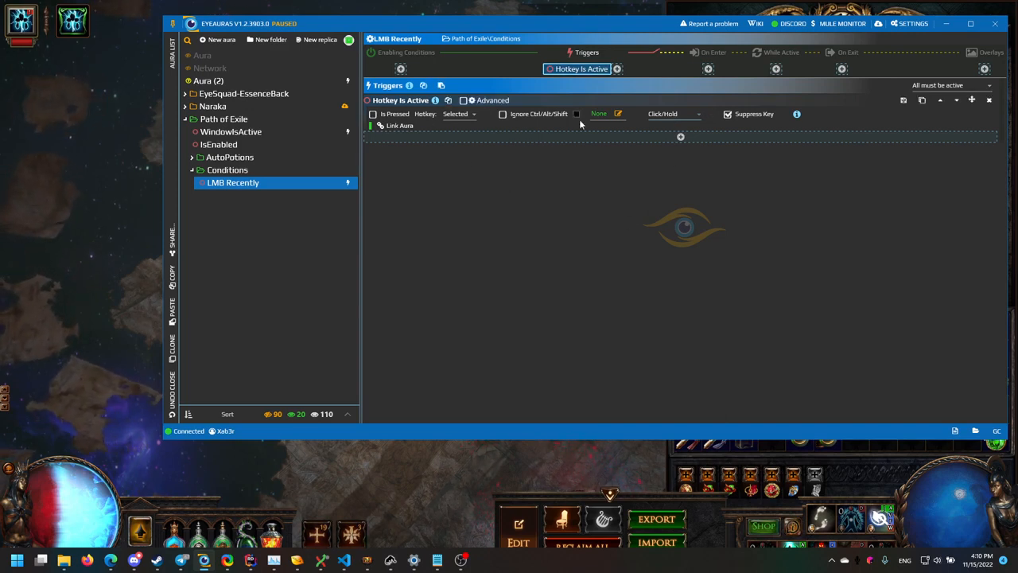
- Set the trigger hotkey to F2, unpause EyeAuras, and test by pressing F2 twice
left_click(620, 116)
key("F2")
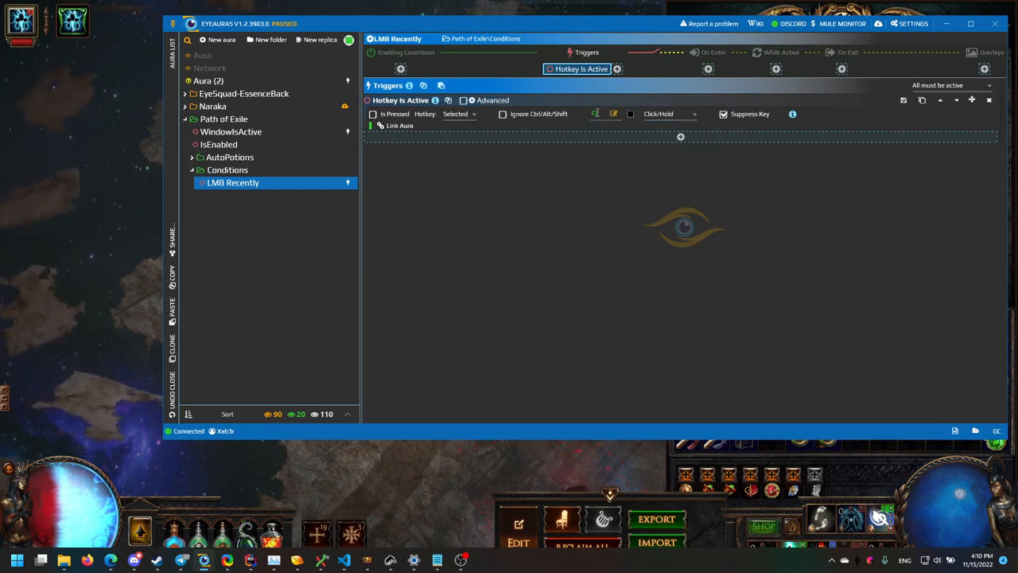
left_click(173, 24)
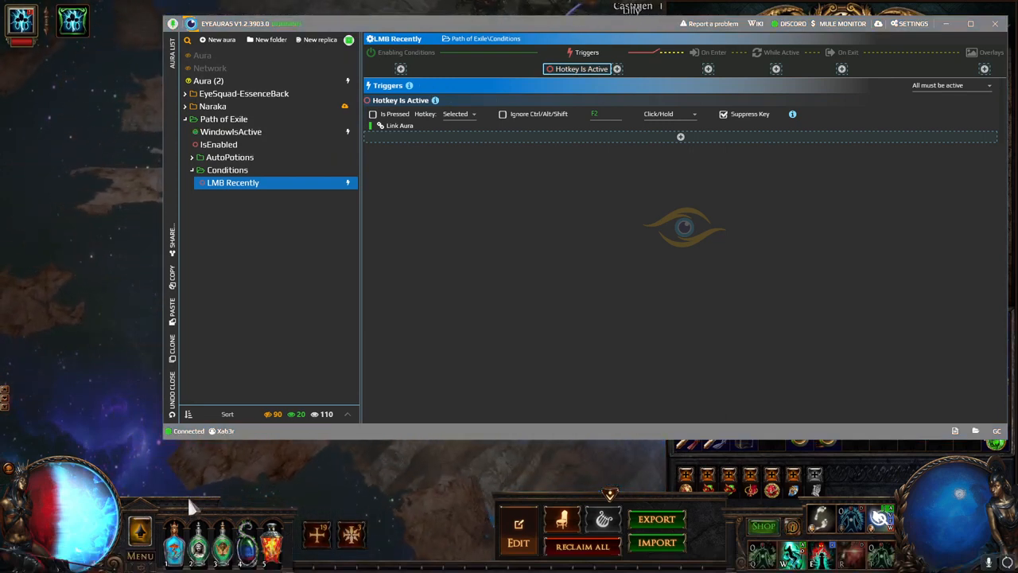
key("F2")
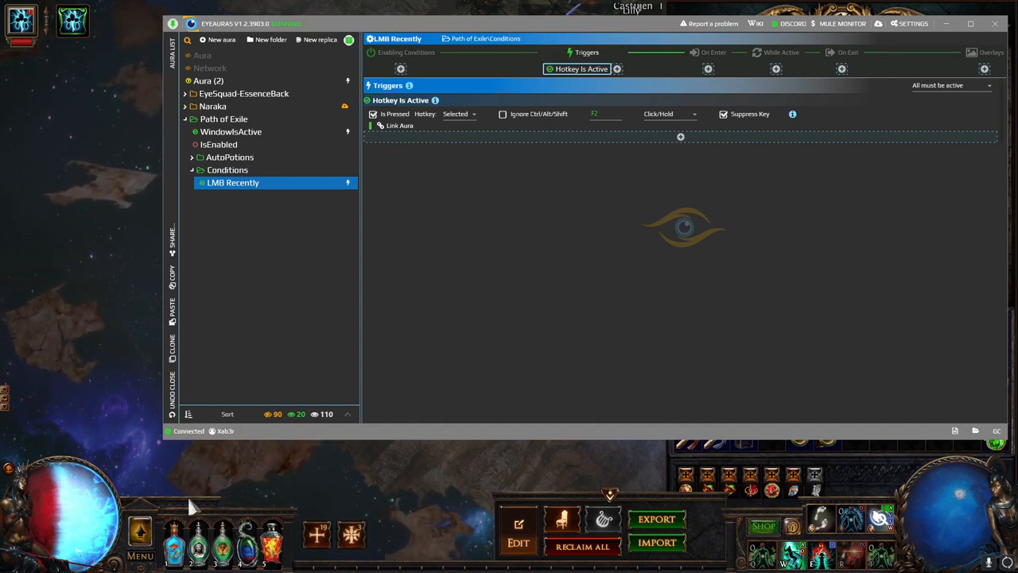
key("F2")
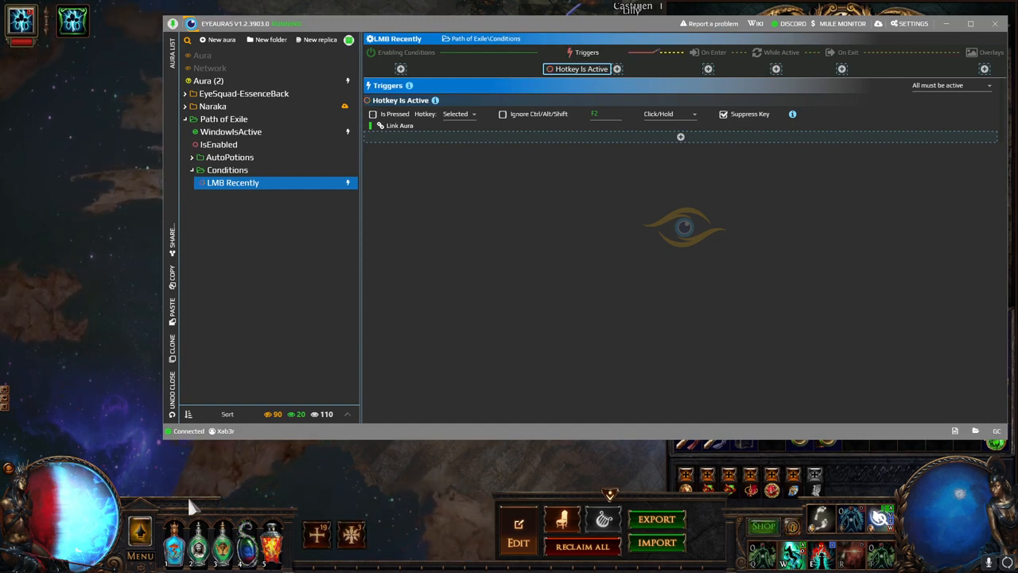
- Change the LMB Recently hotkey from F2 to MouseLeft and test it with left clicks in-game
left_click(242, 145)
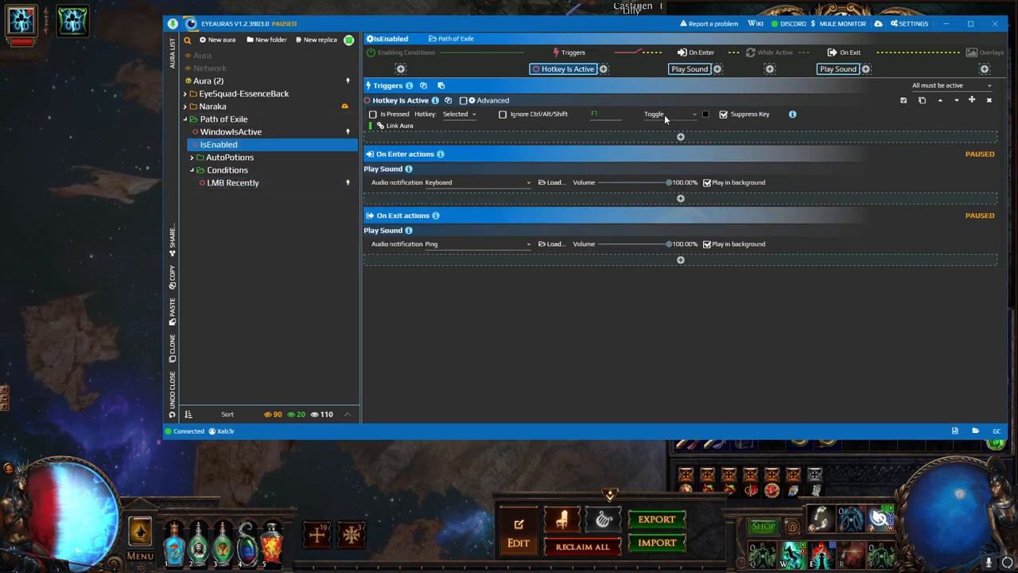
left_click(247, 181)
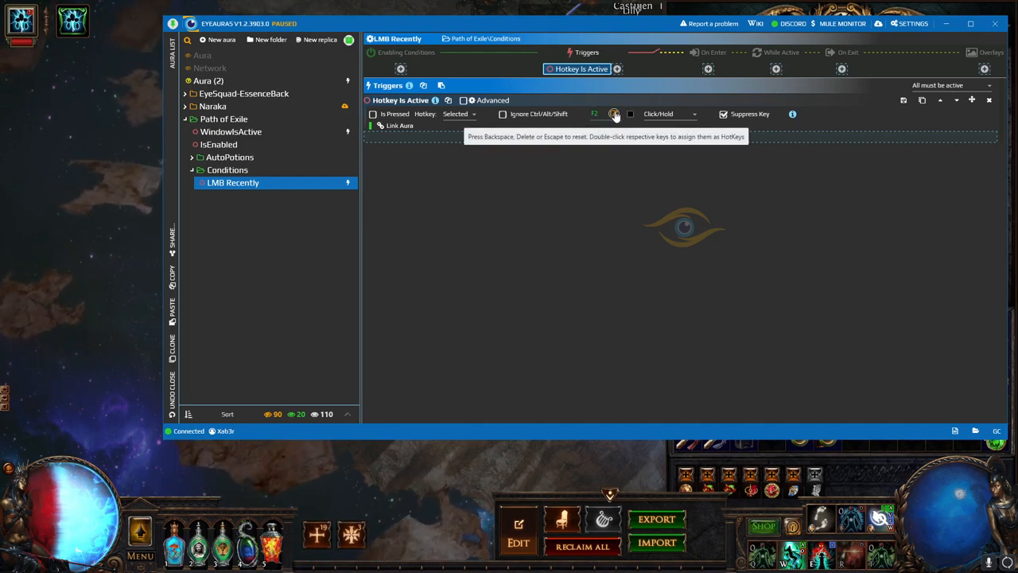
left_click(615, 115)
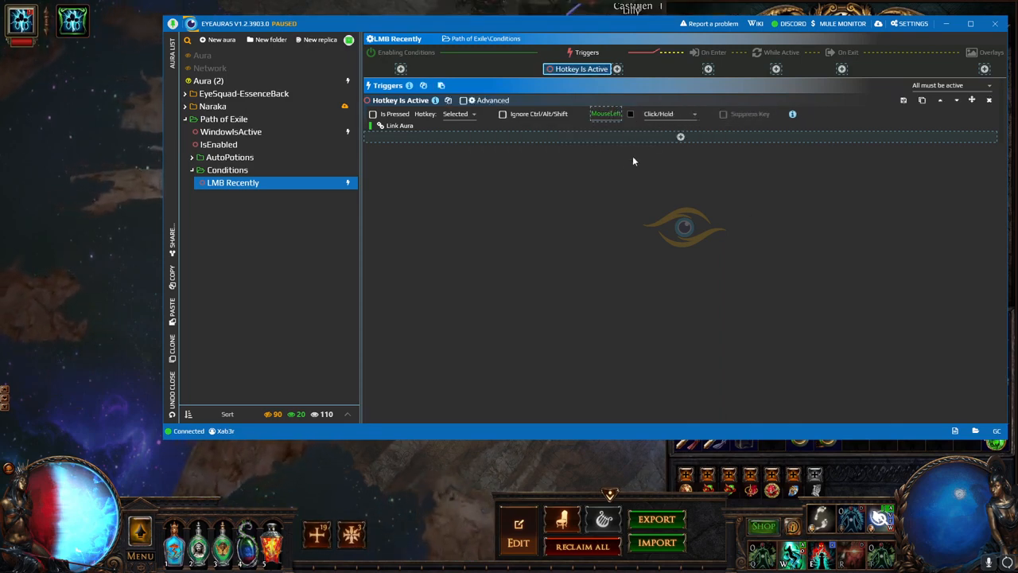
mouse_move(450, 461)
left_mouse_down()
mouse_move(561, 423)
mouse_move(549, 409)
left_mouse_up()
mouse_move(119, 159)
left_mouse_down()
mouse_move(146, 94)
mouse_move(207, 39)
mouse_move(315, 47)
left_mouse_up()
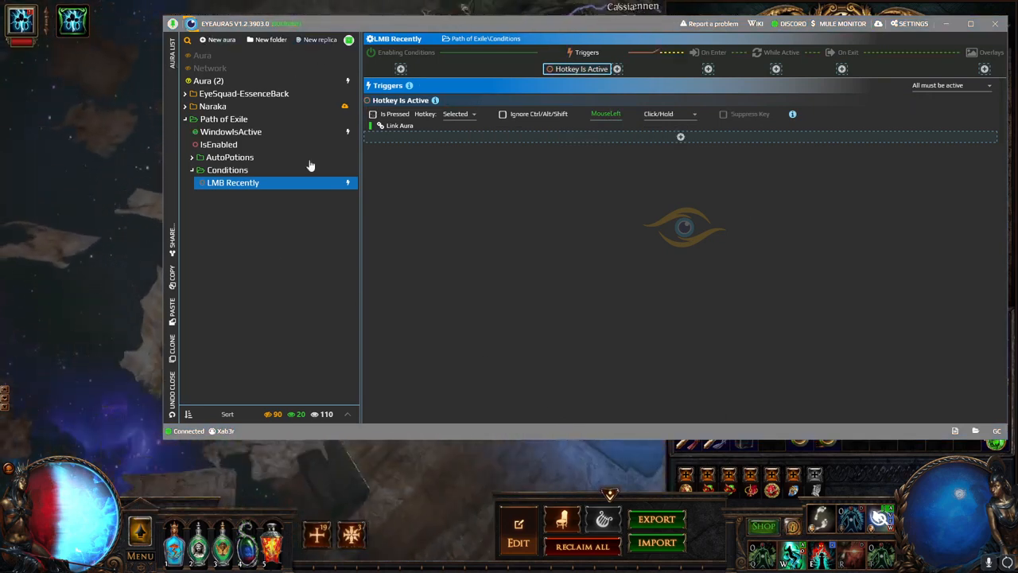
mouse_move(495, 452)
left_mouse_down()
mouse_move(557, 451)
mouse_move(409, 435)
left_mouse_up()
left_click(405, 431)
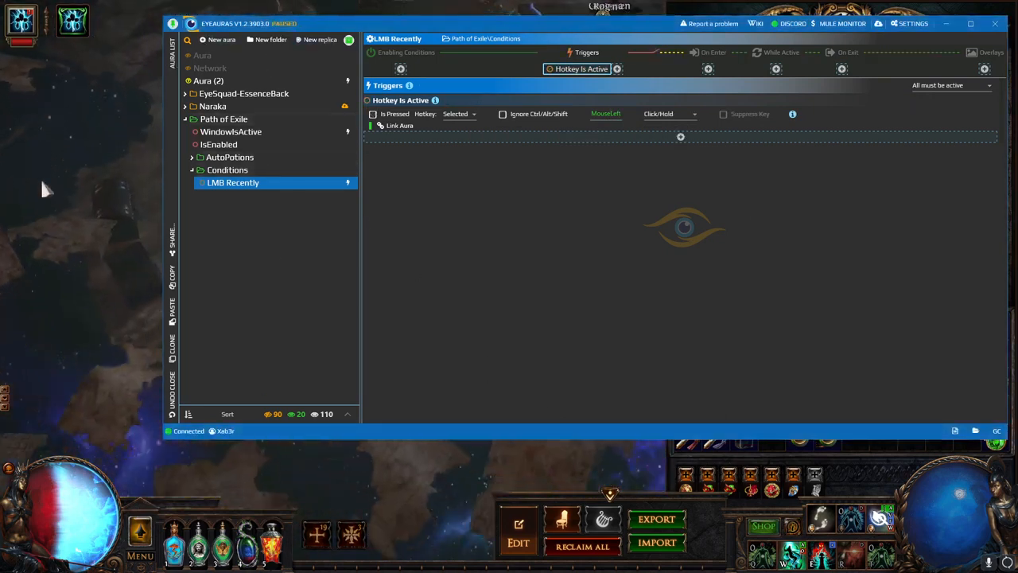
left_click(566, 468)
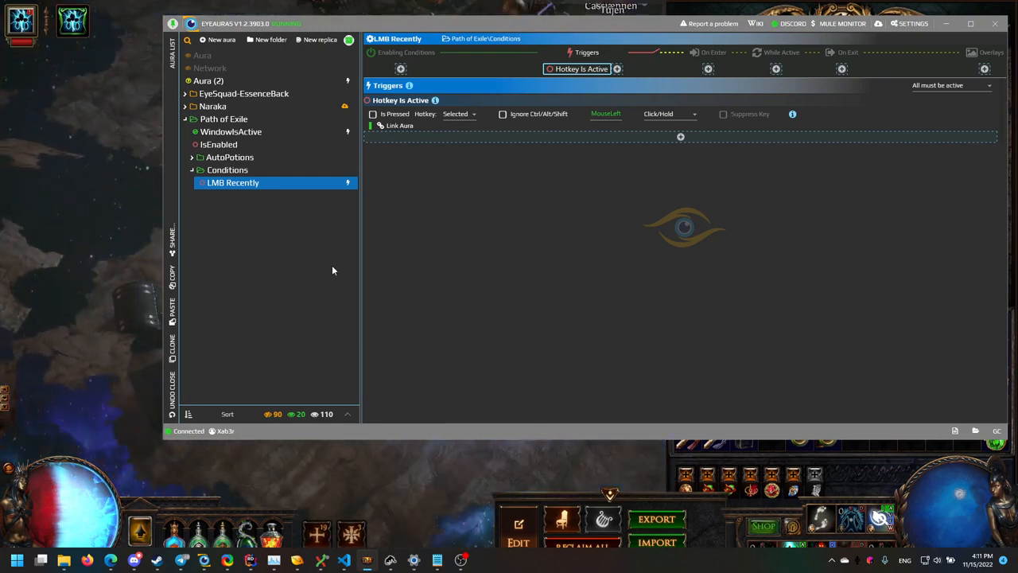
left_click(565, 163)
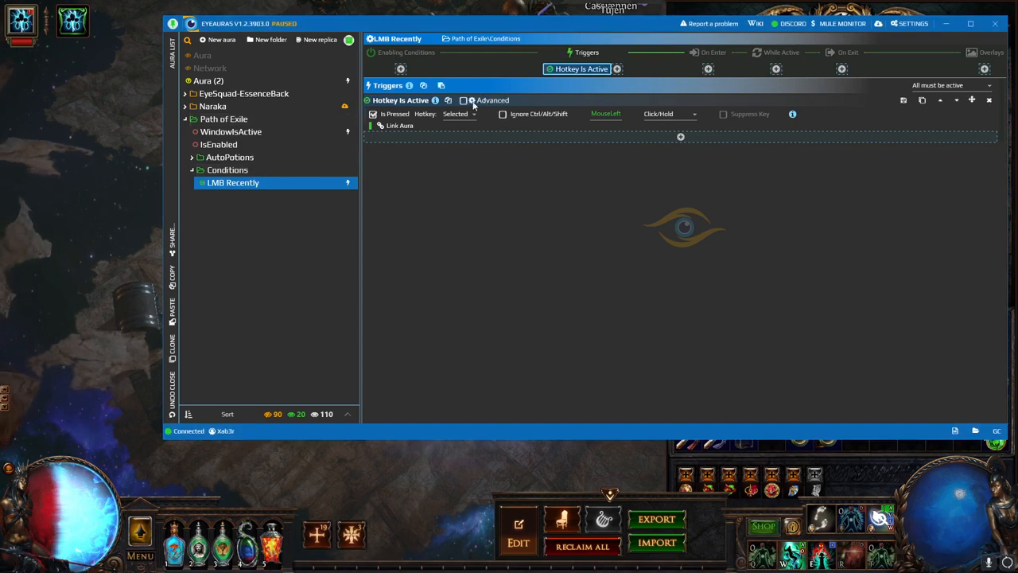
- Enable the trigger's Advanced options and set Deactivation to 3000 ms
left_click(465, 100)
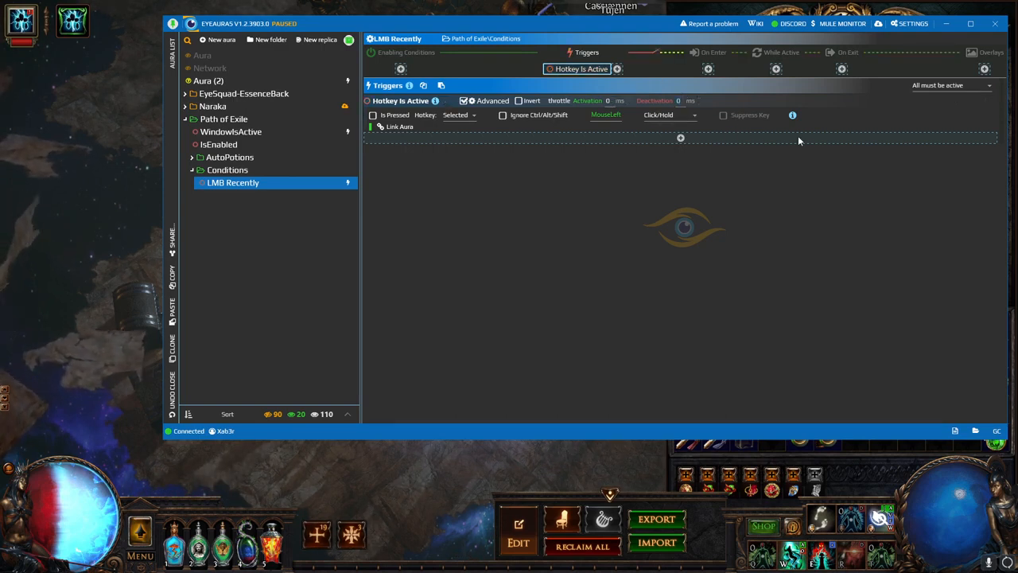
type("3000")
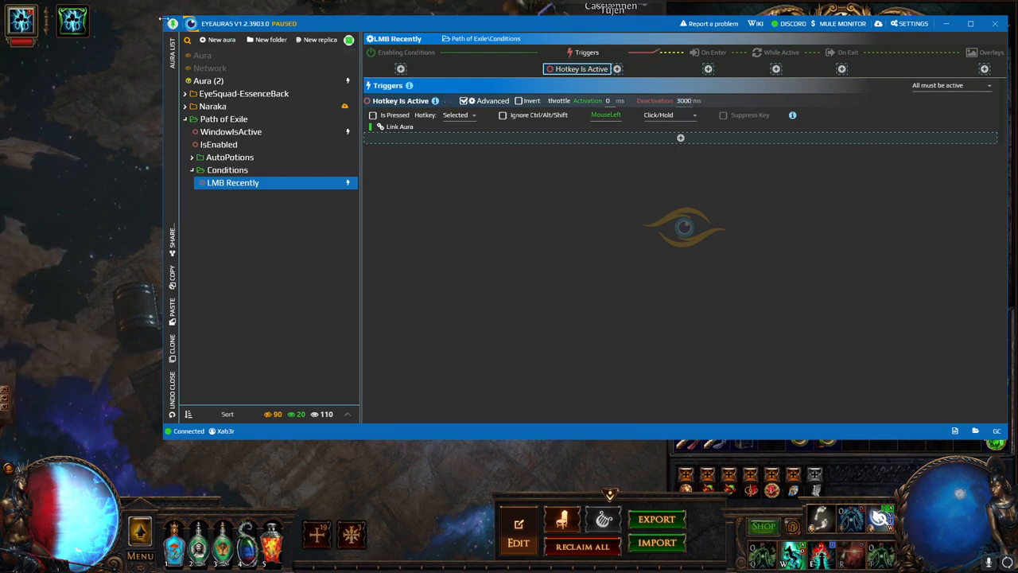
- Shrink the EyeAuras window, then left-click in Path of Exile to watch the Deactivation countdown
left_click_drag(161, 16, 319, 43)
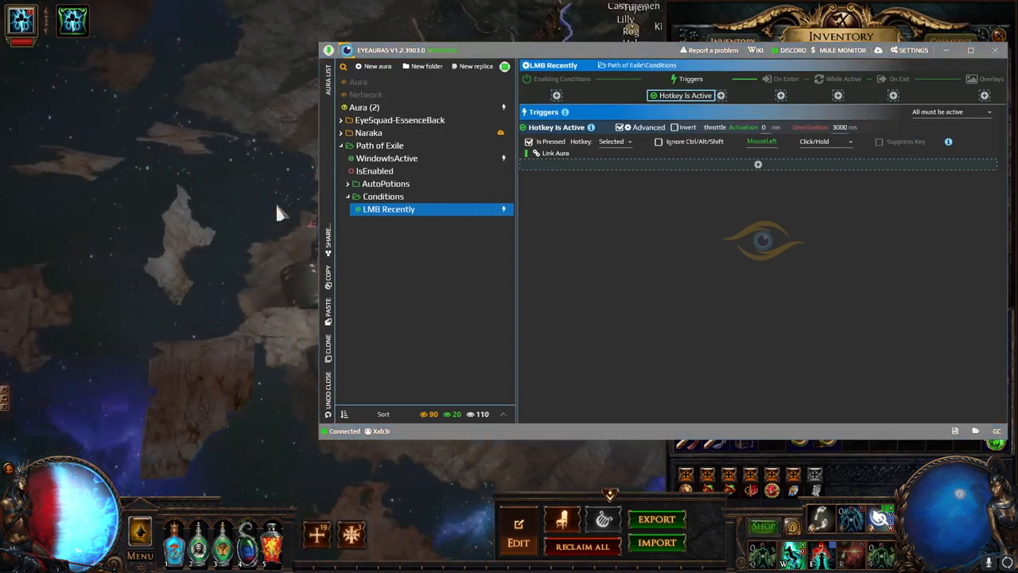
mouse_move(277, 207)
left_mouse_down()
mouse_move(357, 78)
mouse_move(280, 214)
left_mouse_up()
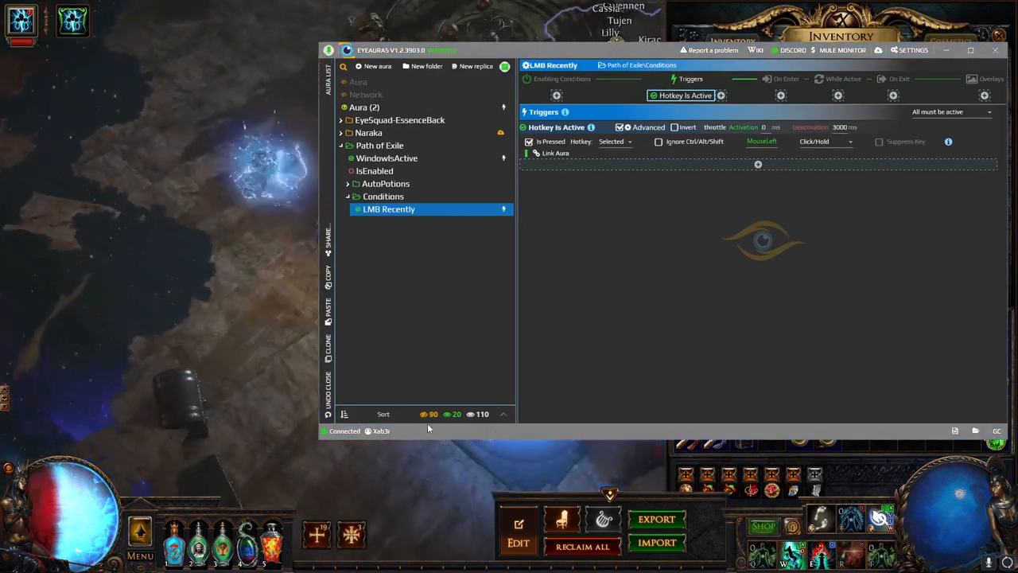
left_click_drag(427, 425, 243, 175)
left_click(243, 185)
mouse_move(279, 102)
left_mouse_down()
mouse_move(262, 58)
mouse_move(248, 141)
left_mouse_up()
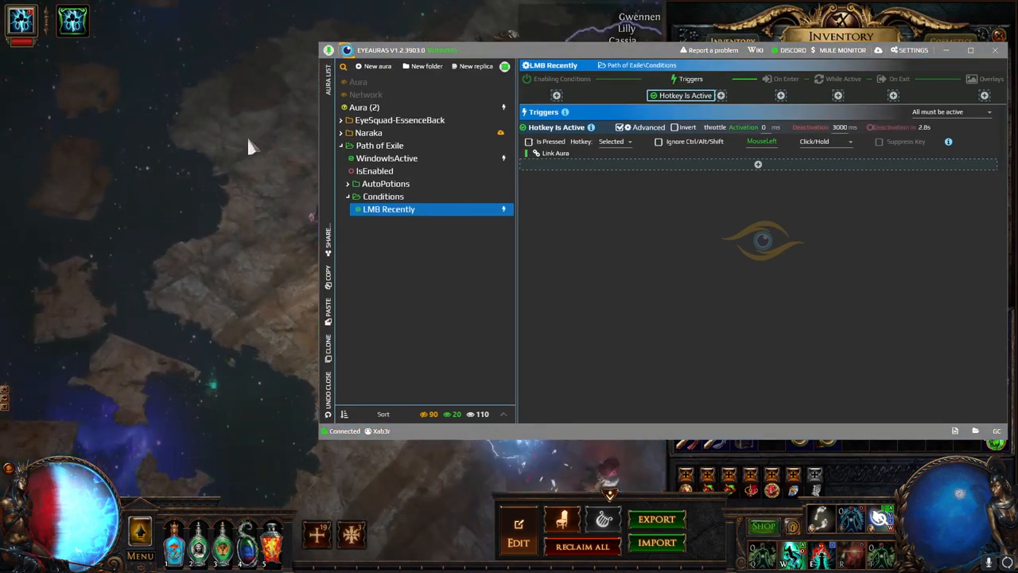
left_click_drag(404, 473, 470, 465)
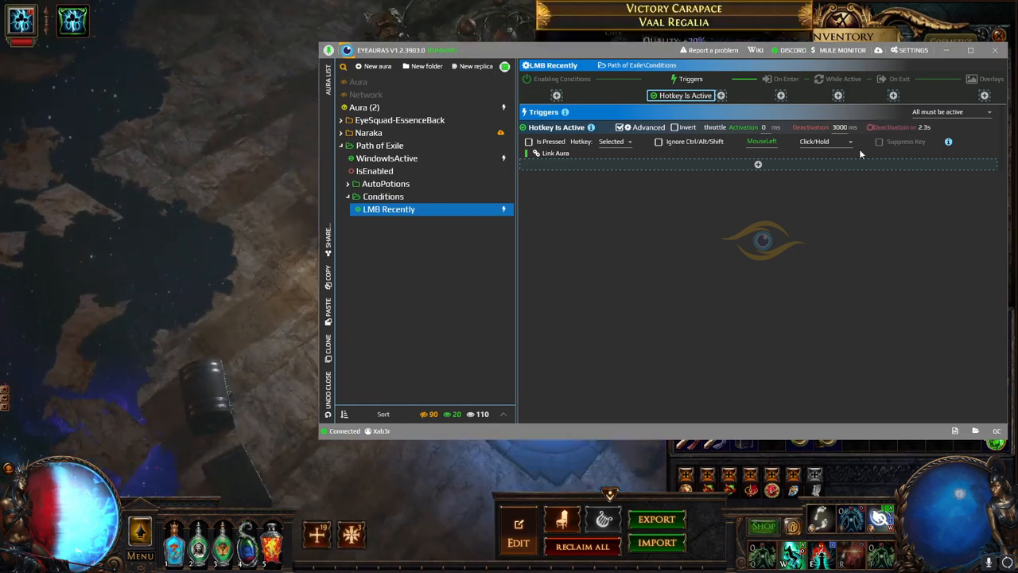
left_click(288, 178)
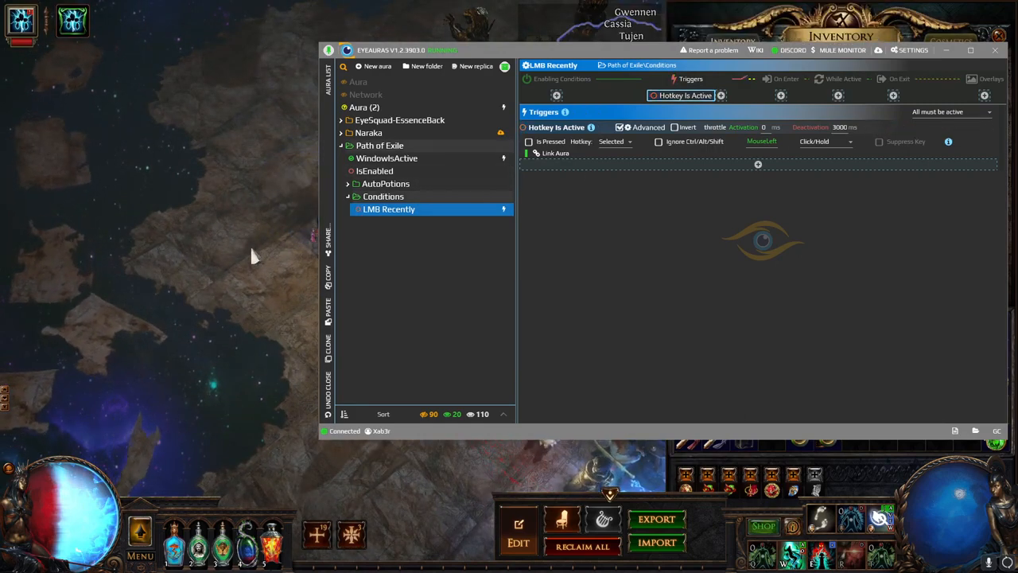
left_click(292, 266)
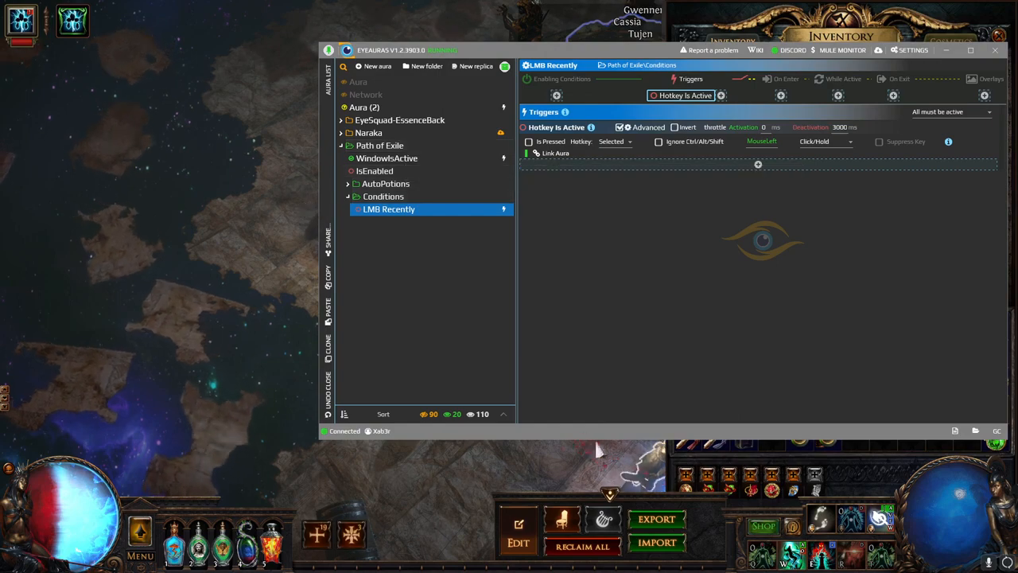
left_click(551, 456)
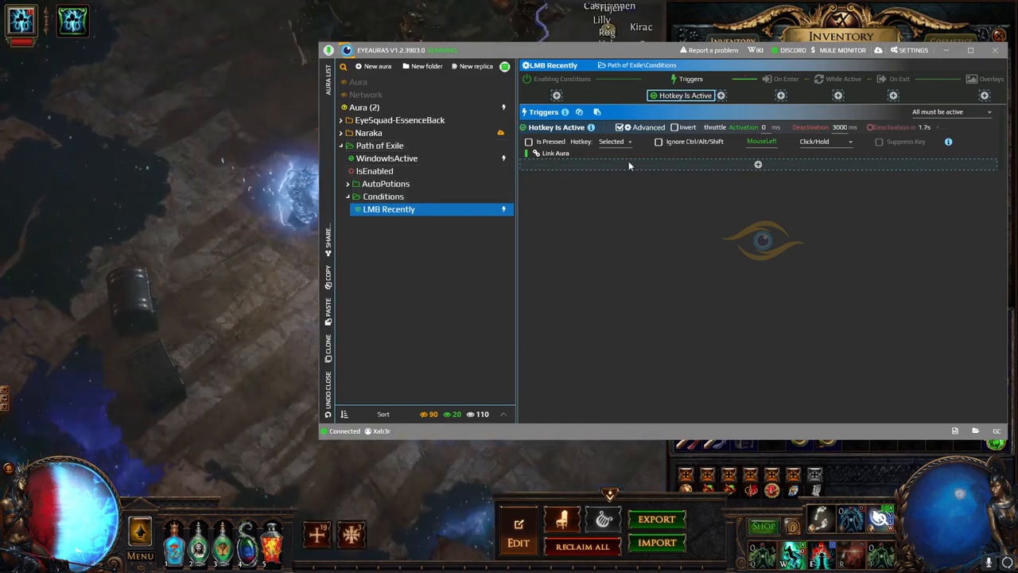
- Duplicate LMB Recently, rename the copy RMB Recently, and set its hotkey to MouseRight
left_click(431, 212)
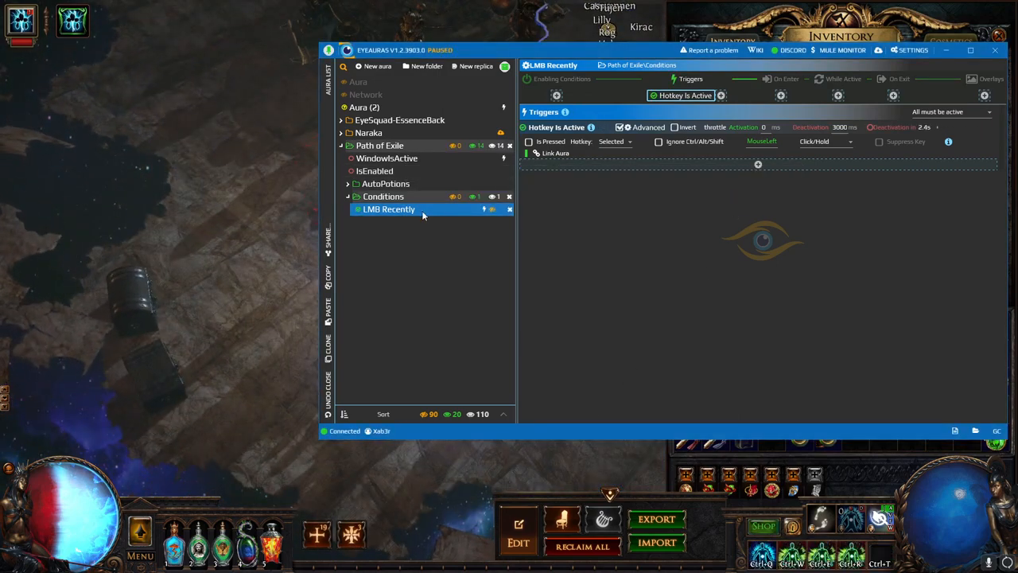
key("ctrl+d")
double_click(422, 221)
key("BackSpace")
key("BackSpace")
key("BackSpace")
key("BackSpace")
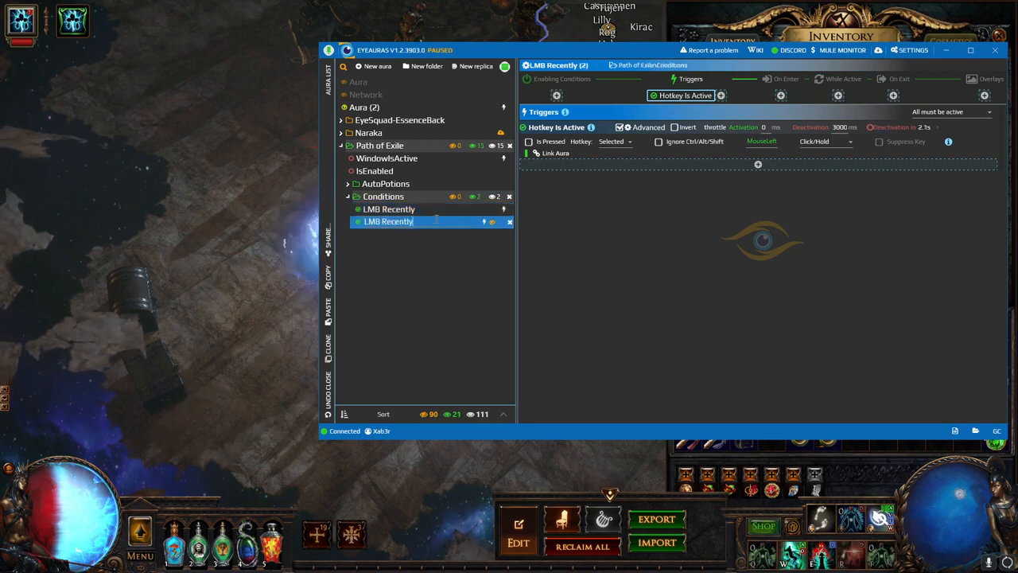
key("Home")
key("Delete")
type("R")
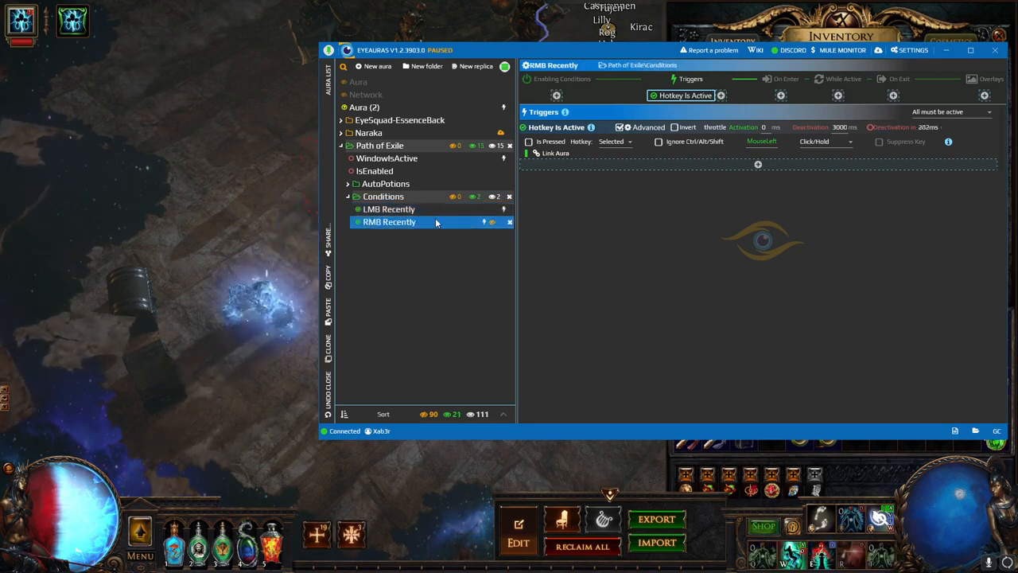
key("Return")
left_click(786, 141)
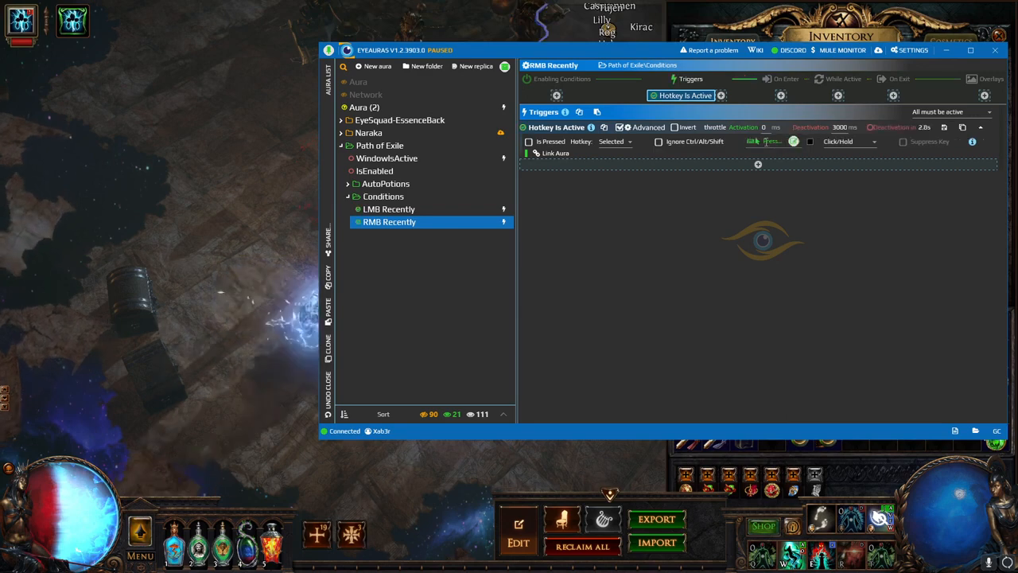
right_click(787, 142)
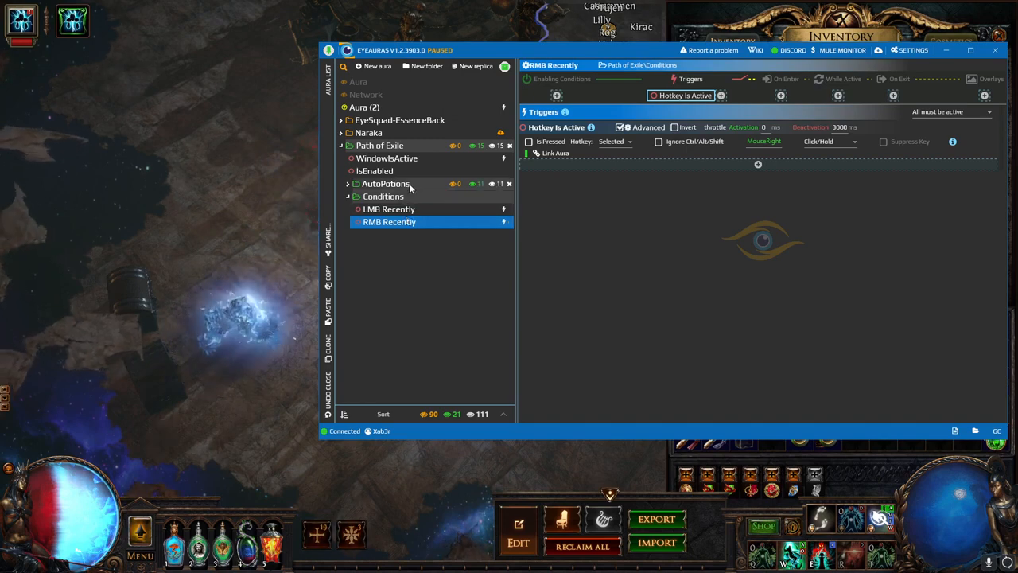
- Expand AutoPotions, browse #3 Auto's Link Aura list without linking, then reselect LMB Recently
double_click(409, 184)
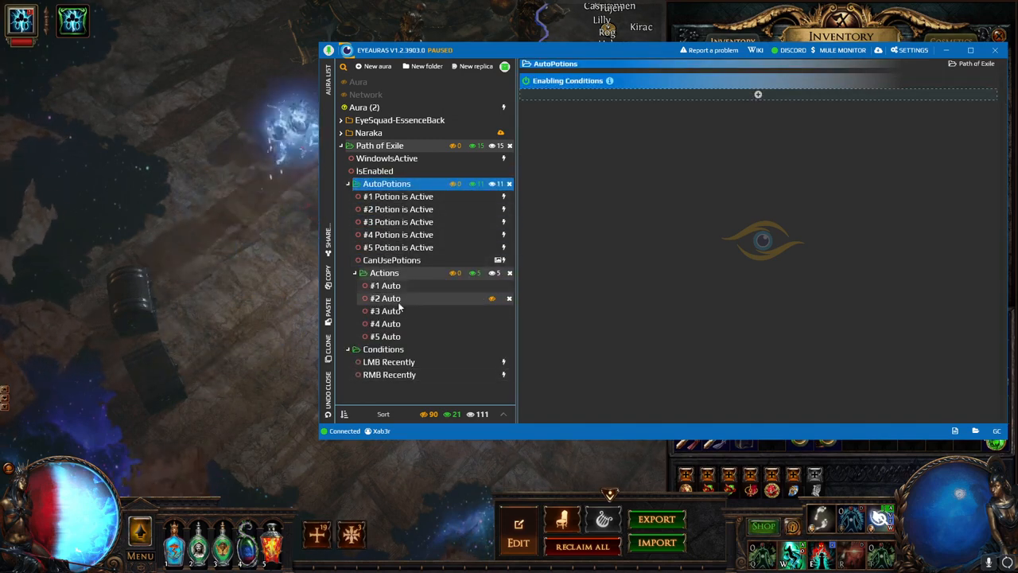
left_click(390, 313)
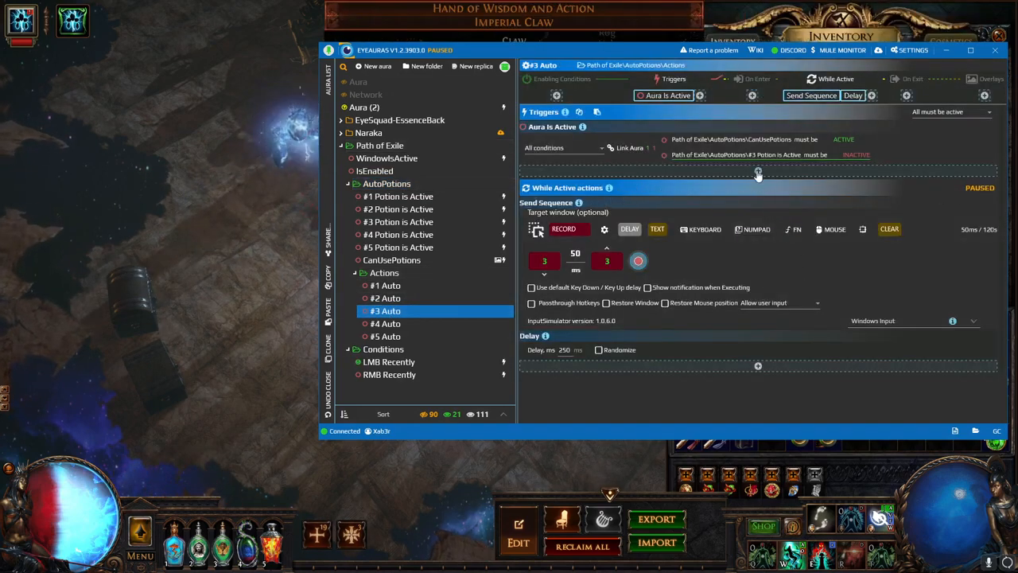
left_click(636, 149)
scroll(696, 274, "down", 3)
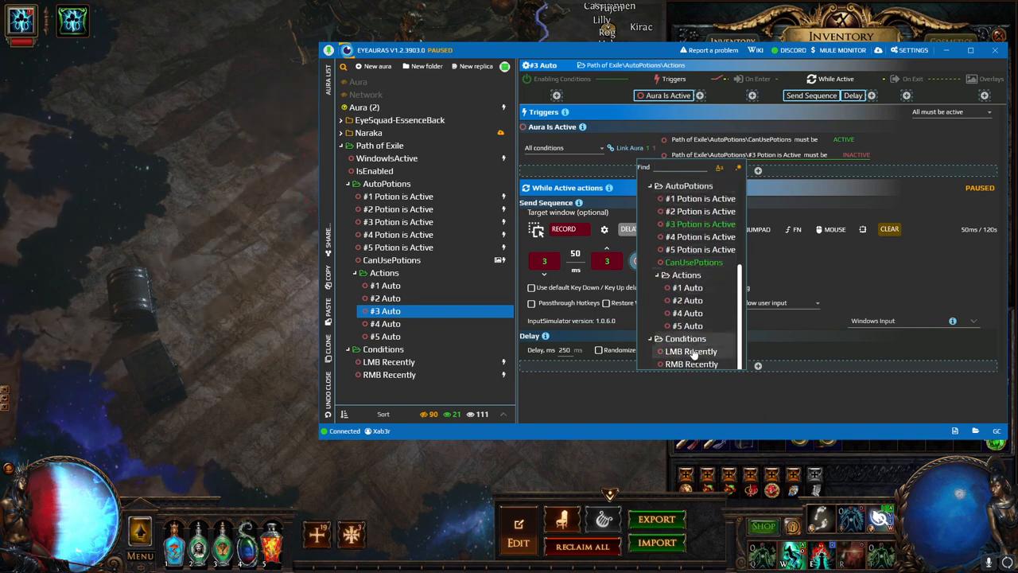
left_click(630, 386)
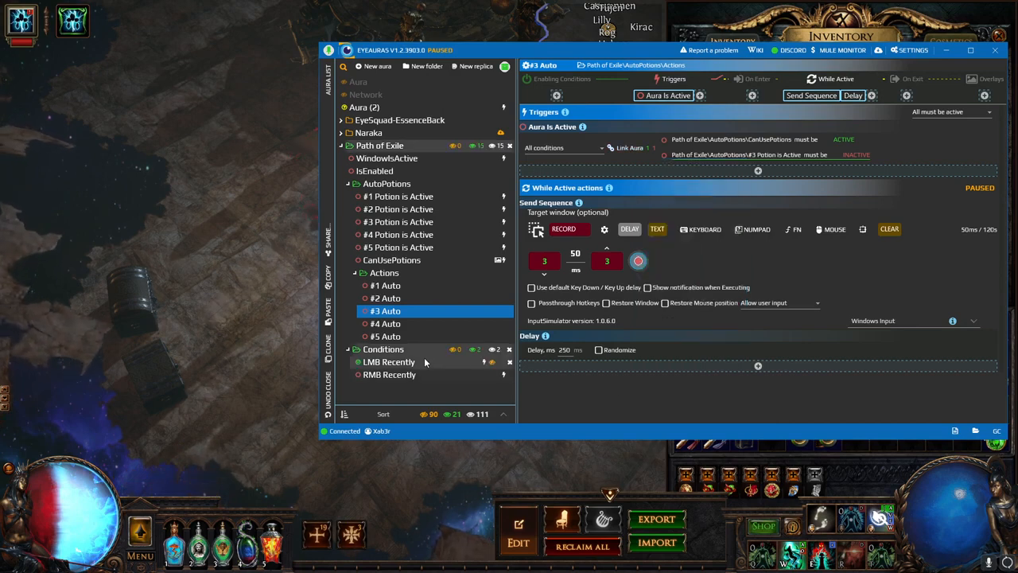
left_click(424, 360)
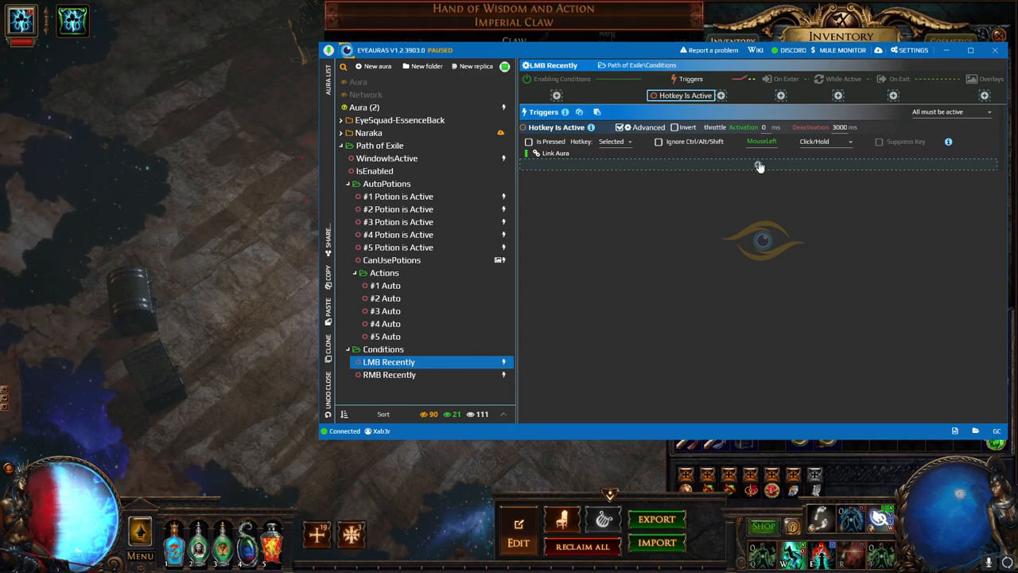
- Link the LMB Recently condition to Path of Exile\WindowIsActive
left_click(564, 155)
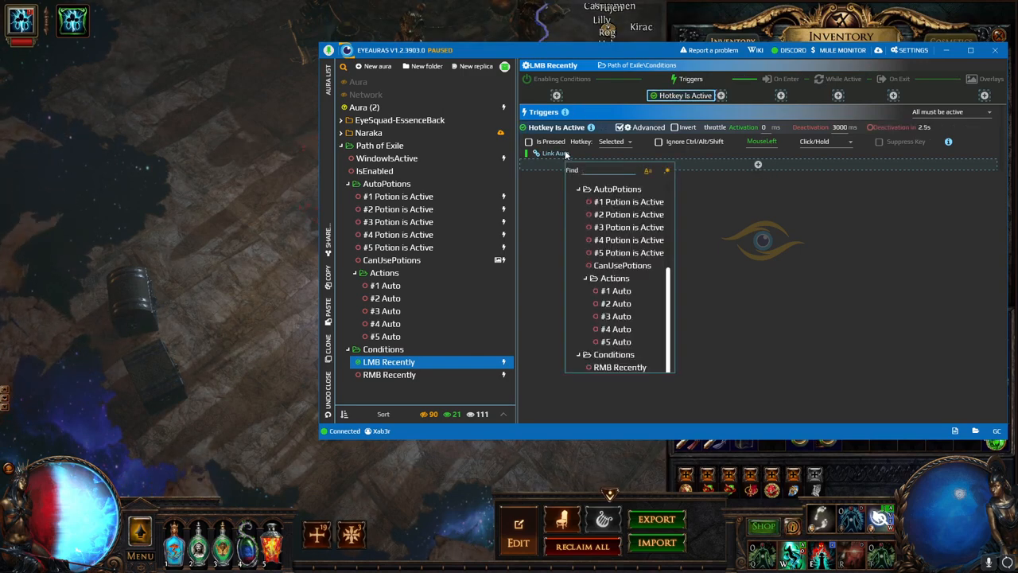
scroll(629, 239, "up", 5)
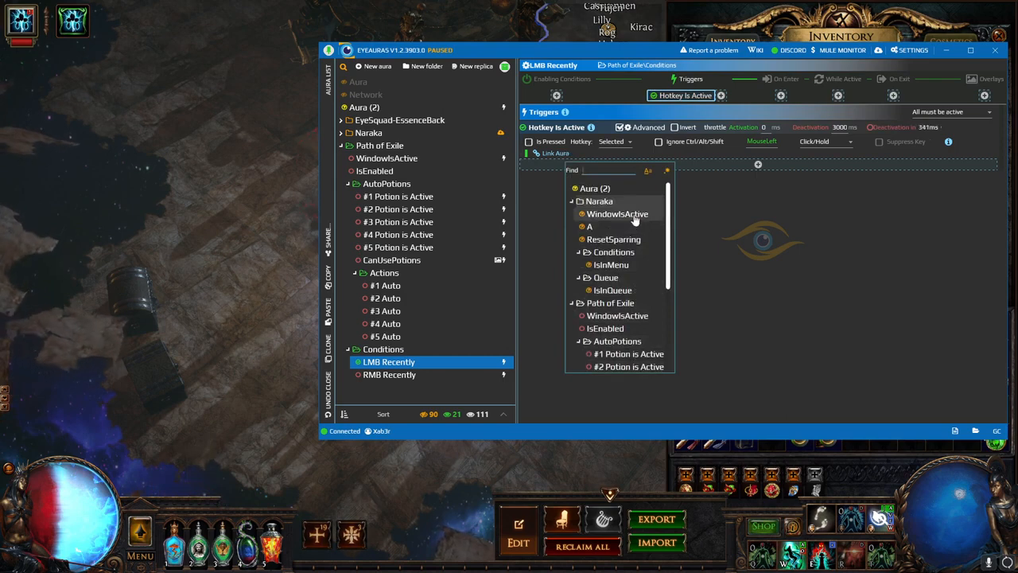
left_click(628, 315)
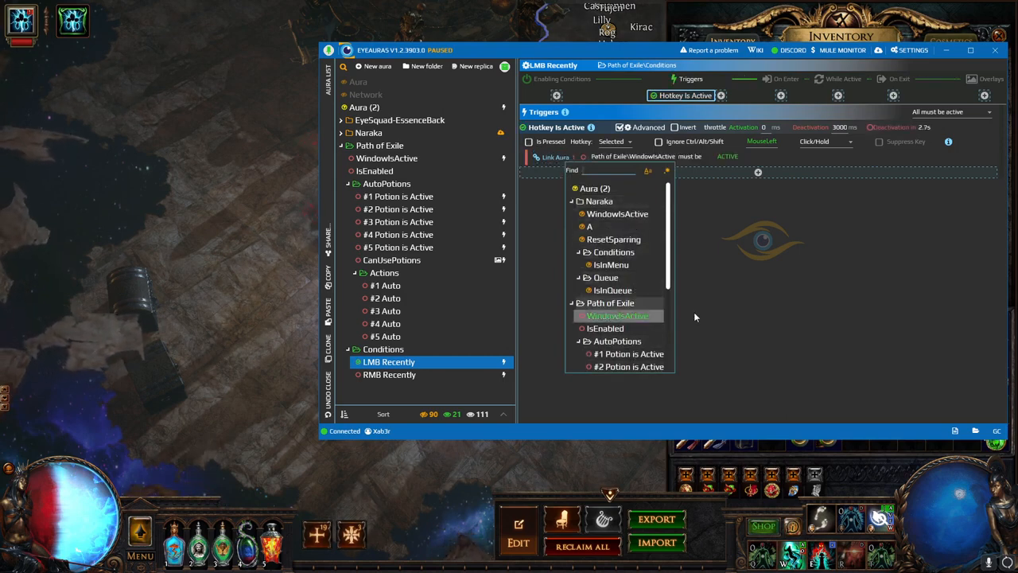
left_click(694, 317)
- Link the RMB Recently condition to Path of Exile\WindowIsActive as well
left_click(398, 374)
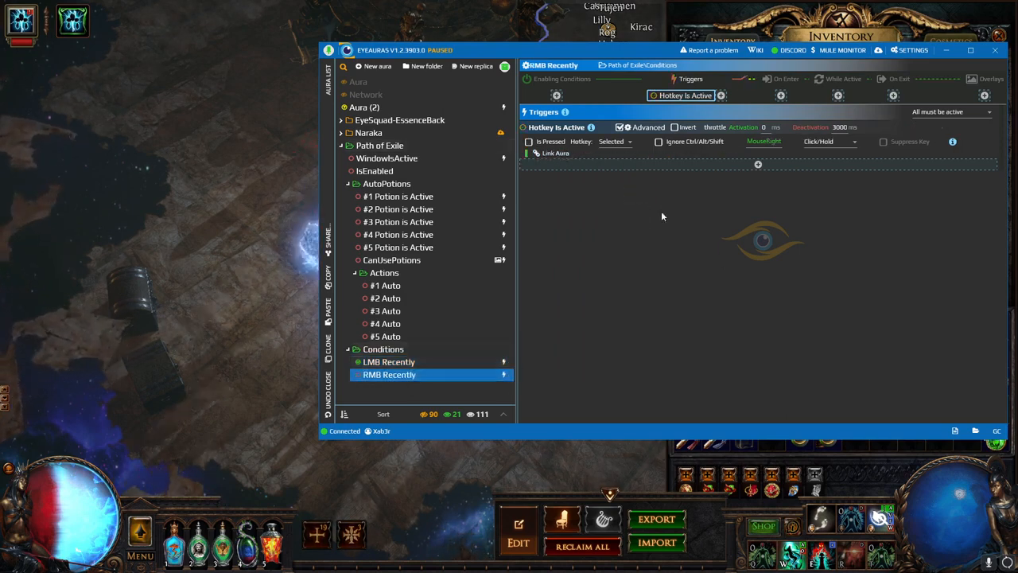
left_click(568, 156)
scroll(618, 228, "down", 4)
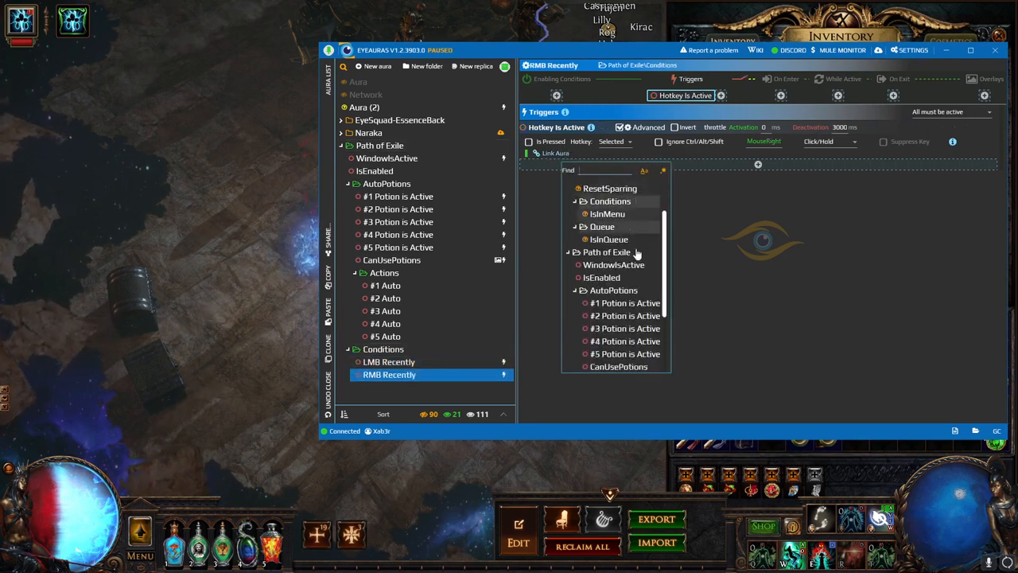
left_click(621, 215)
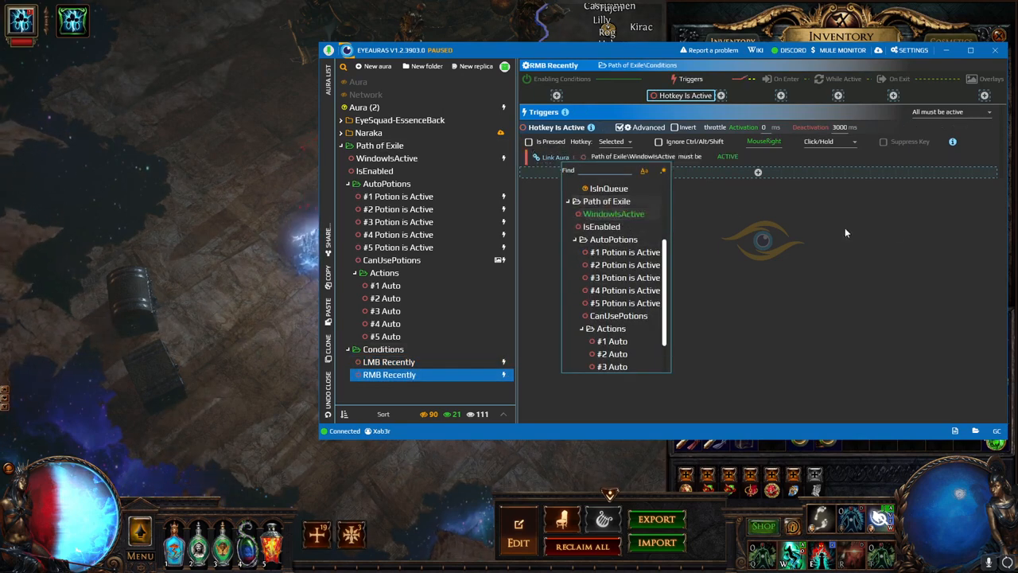
- Check both conditions, then move and right-click in the game to trigger them
left_click(415, 363)
left_click(419, 375)
left_click(291, 156)
mouse_move(290, 152)
left_mouse_down()
mouse_move(265, 173)
mouse_move(306, 381)
mouse_move(548, 410)
mouse_move(257, 196)
mouse_move(257, 144)
mouse_move(265, 160)
mouse_move(255, 210)
left_mouse_up()
right_click(255, 210)
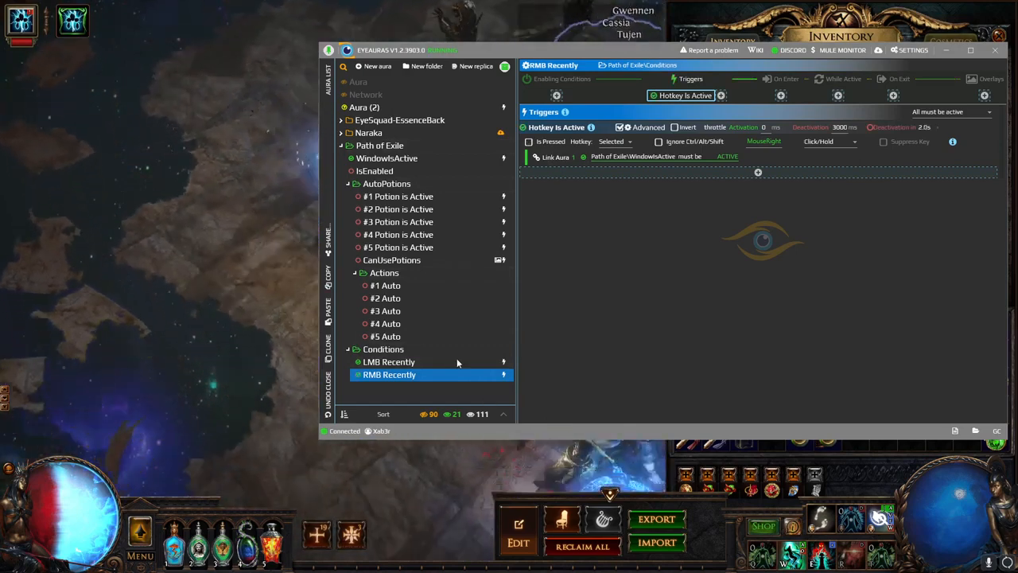
- Make the #3 Auto action require Conditions\LMB Recently
left_click(415, 309)
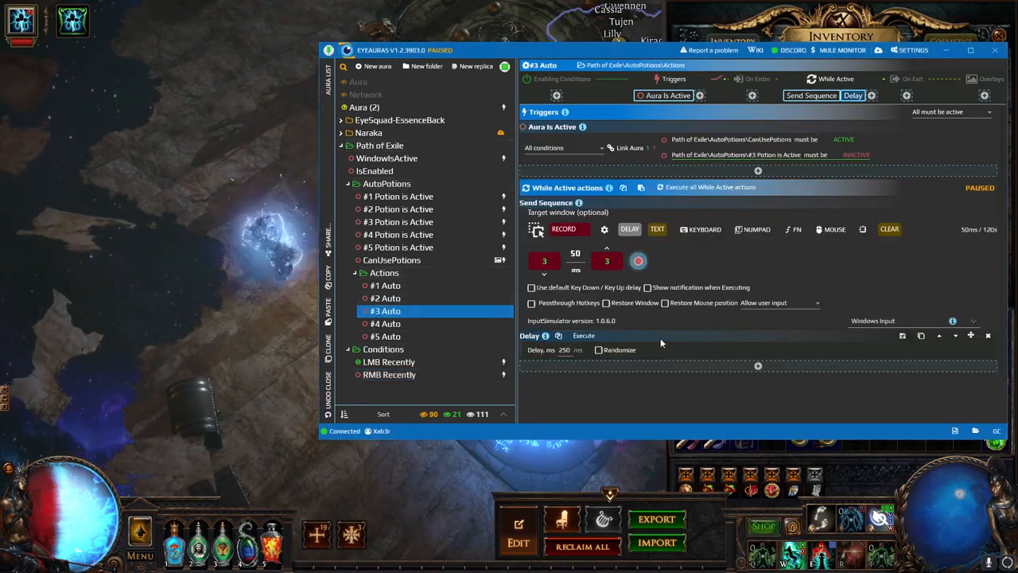
left_click(628, 149)
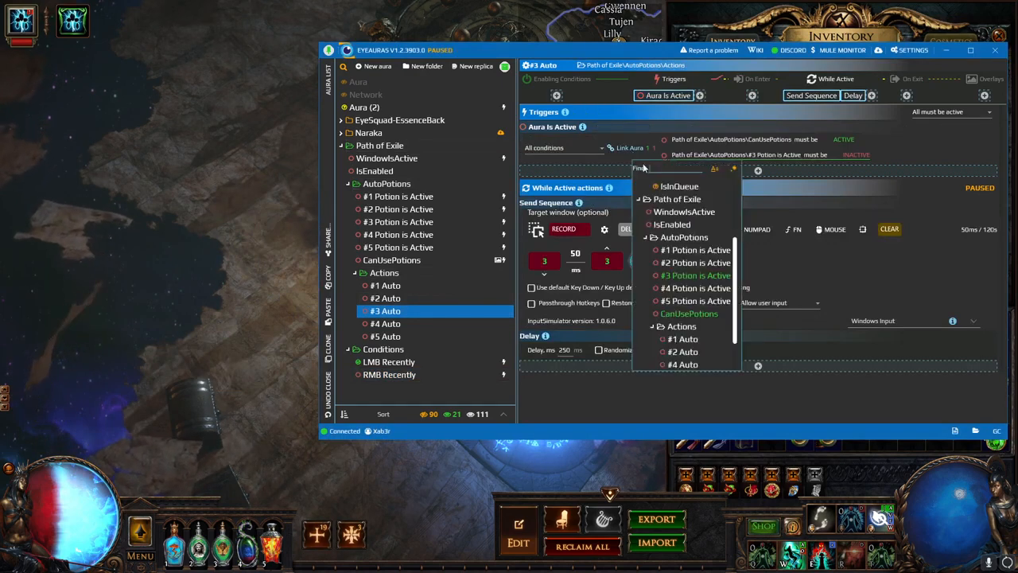
scroll(688, 303, "down", 2)
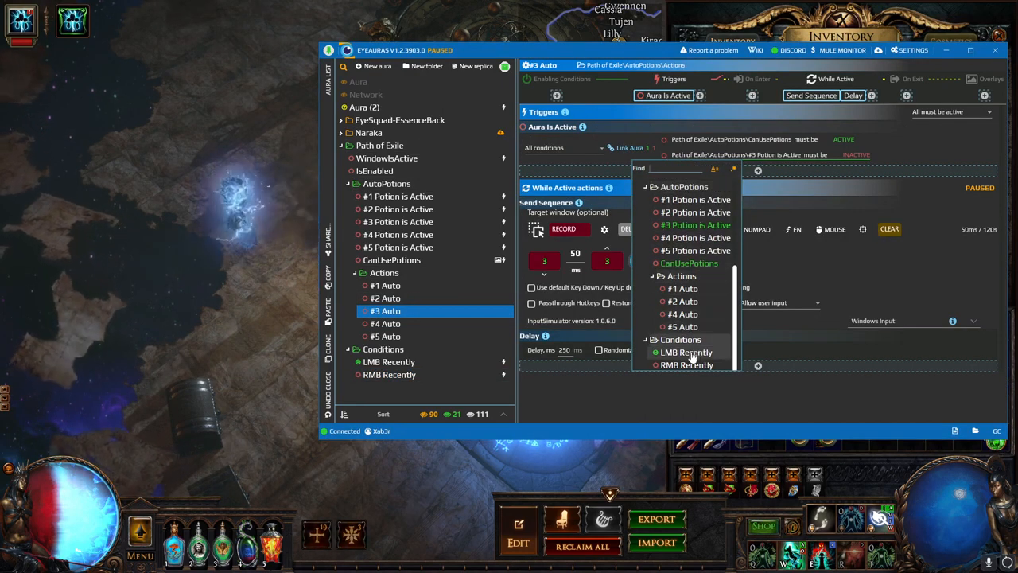
mouse_move(226, 549)
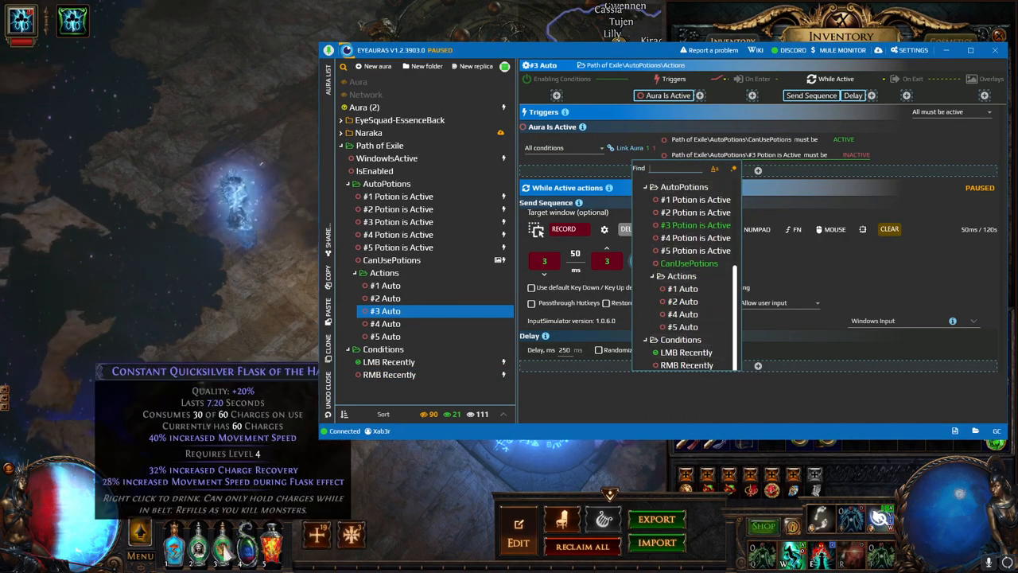
left_click(697, 360)
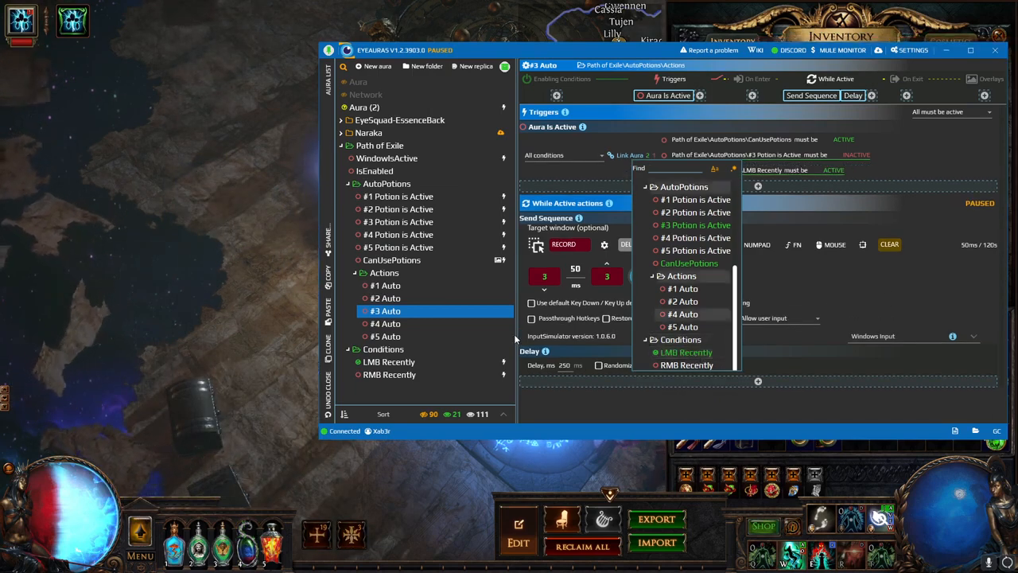
left_click(386, 336)
- Make the #5 Auto and #4 Auto actions require RMB Recently
left_click(386, 337)
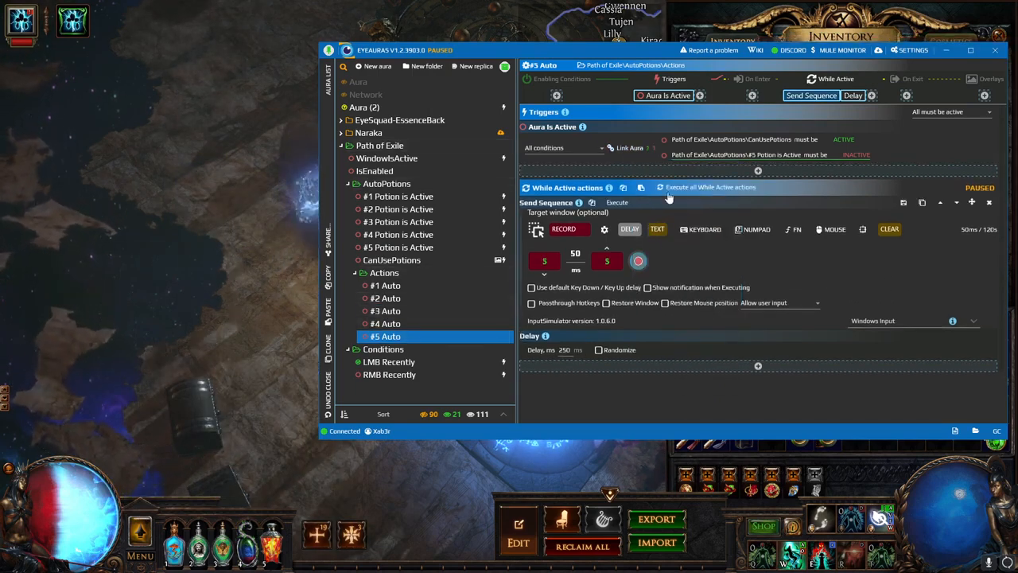
left_click(757, 173)
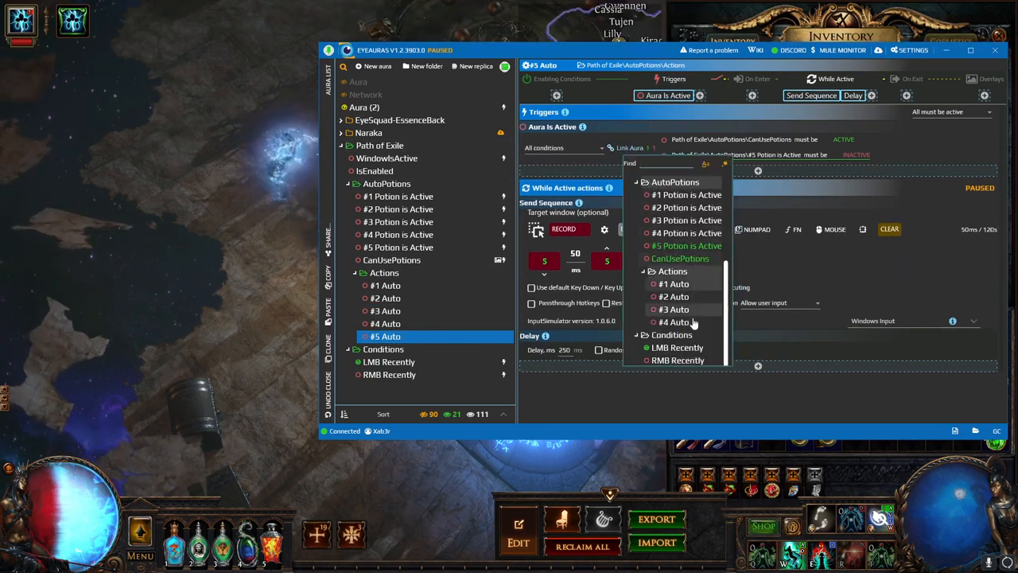
left_click(416, 322)
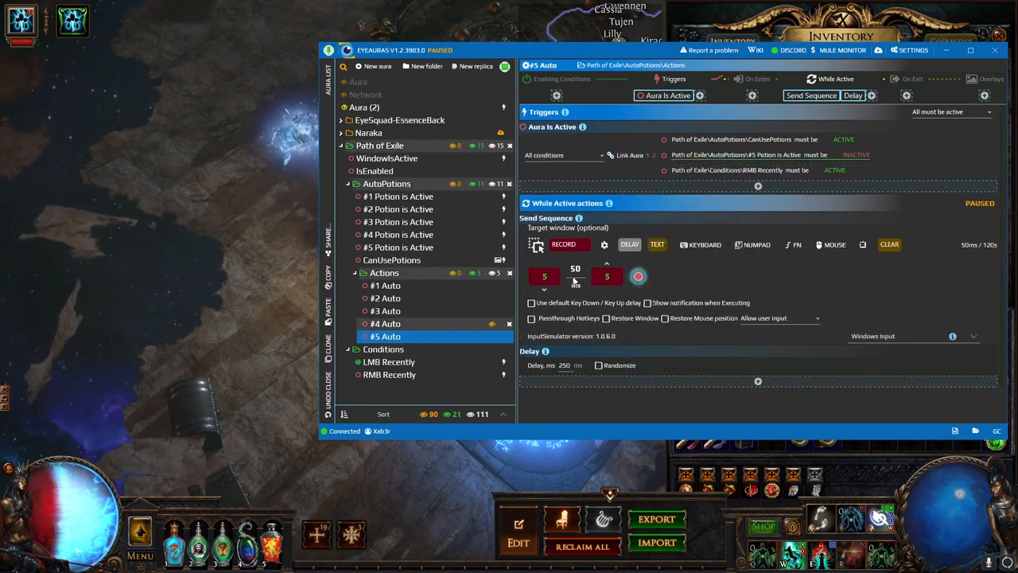
left_click(417, 322)
left_click(758, 170)
left_click(687, 364)
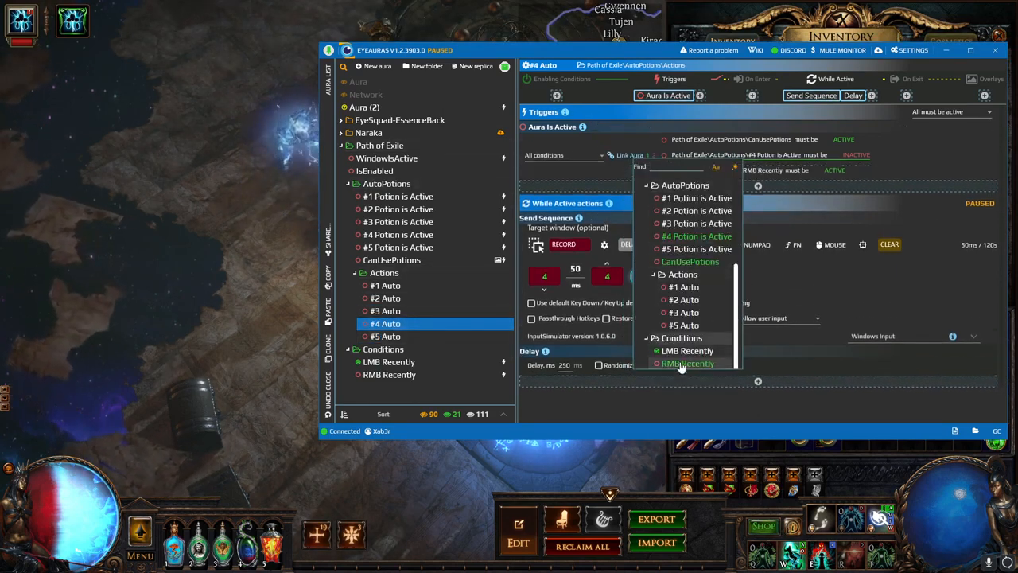
left_click(419, 283)
- Make the #1 Auto and #2 Auto actions require RMB Recently, then return to the game
left_click(420, 283)
left_click(757, 170)
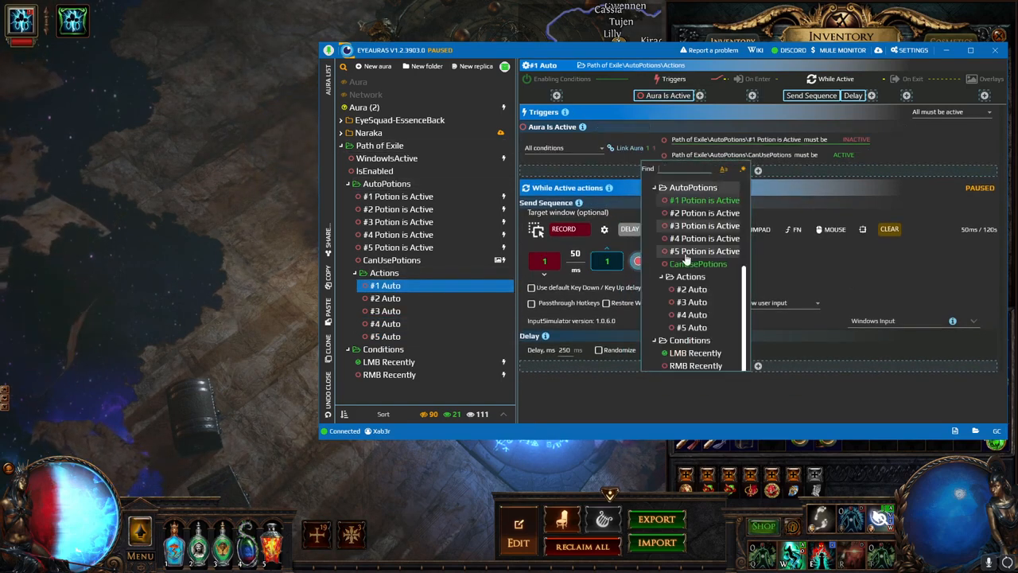
left_click(695, 363)
left_click(422, 300)
left_click(422, 300)
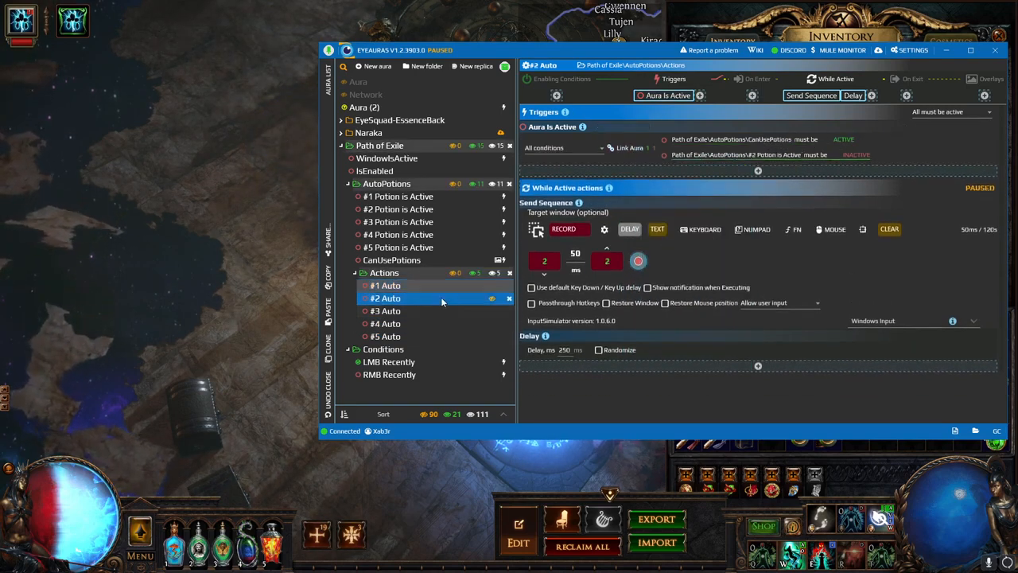
left_click(641, 152)
left_click(689, 364)
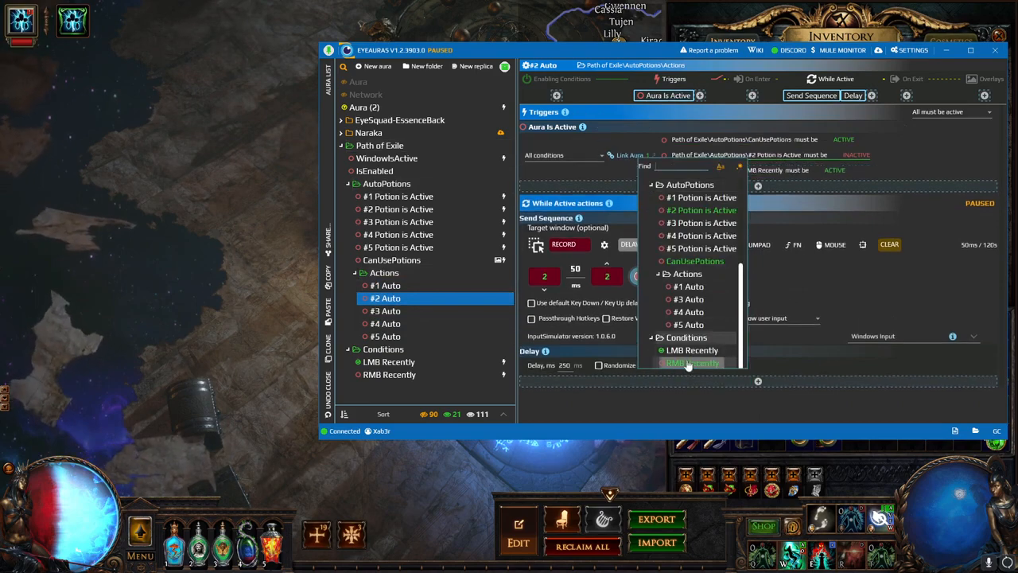
left_click(275, 266)
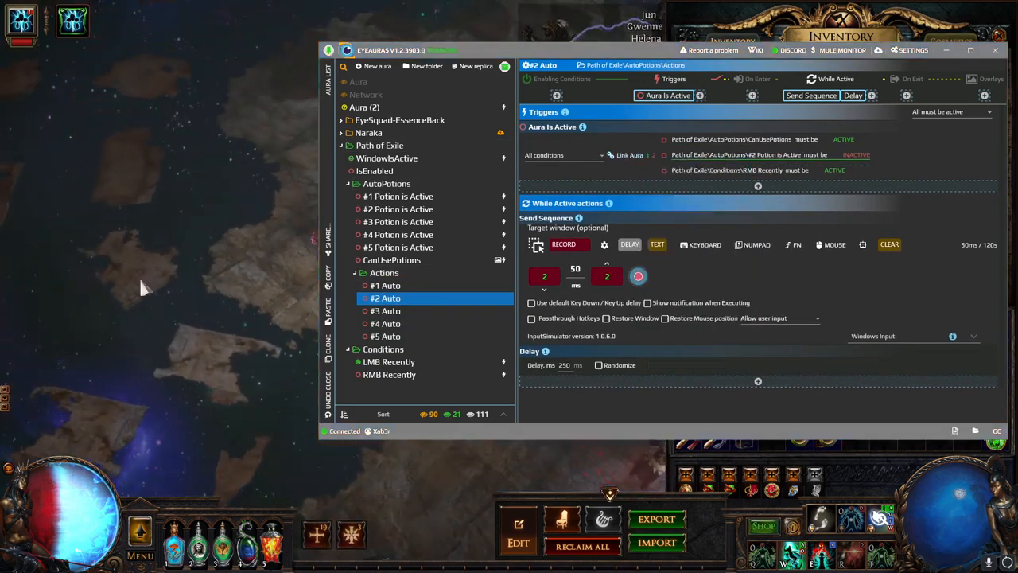
- Hide EyeAuras, walk the character across the hideout, open the inventory and dash
mouse_move(275, 542)
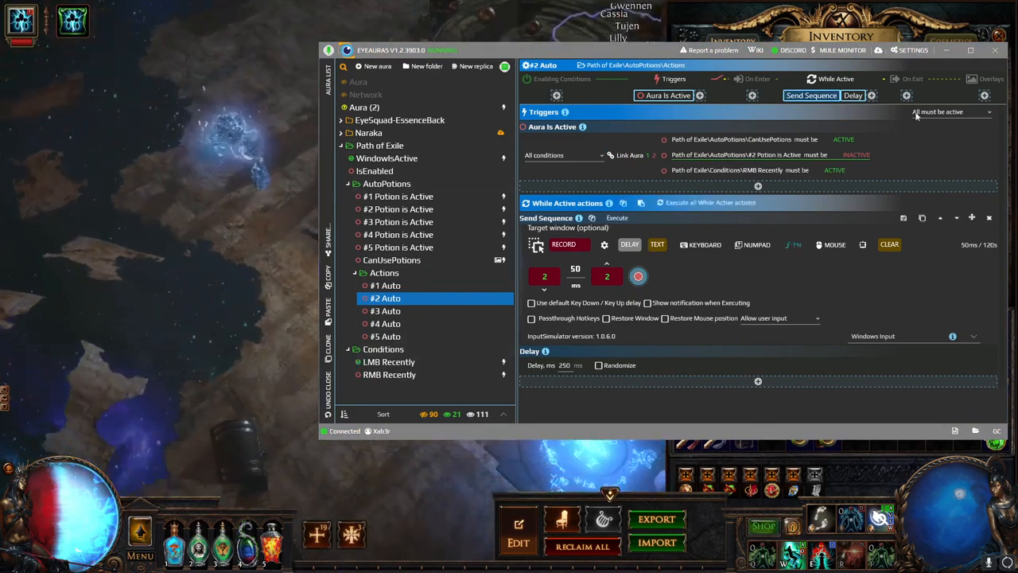
left_click(581, 452)
mouse_move(315, 83)
left_mouse_down()
mouse_move(226, 211)
mouse_move(262, 182)
mouse_move(298, 281)
mouse_move(379, 339)
mouse_move(278, 243)
mouse_move(367, 249)
mouse_move(521, 411)
mouse_move(591, 347)
mouse_move(436, 266)
left_mouse_up()
key("i")
key("i")
key("w")
key("w")
key("w")
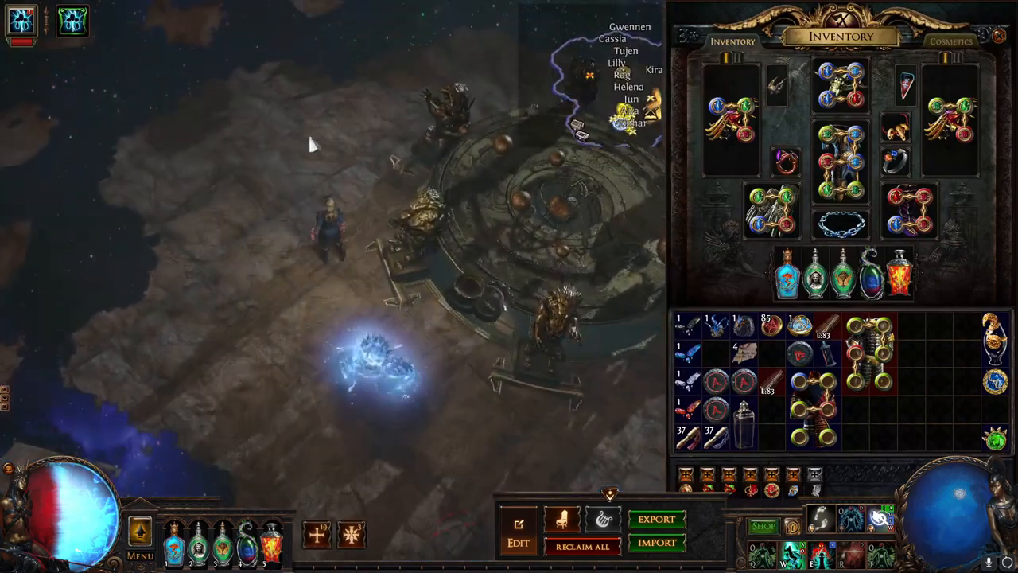
- Run and dash around the hideout, pressing 3, to watch the flasks fire automatically
key("w")
key("w")
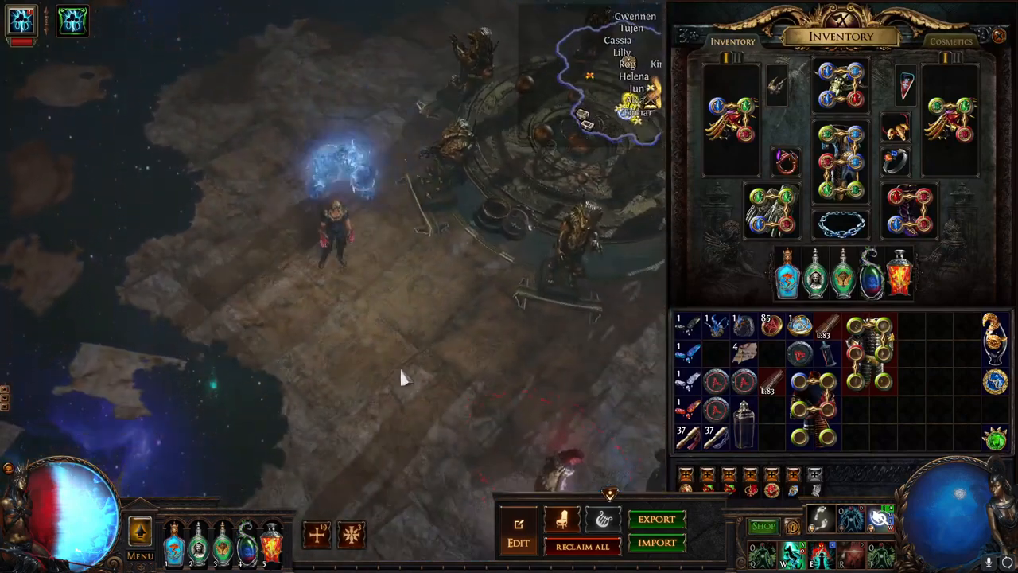
key("3")
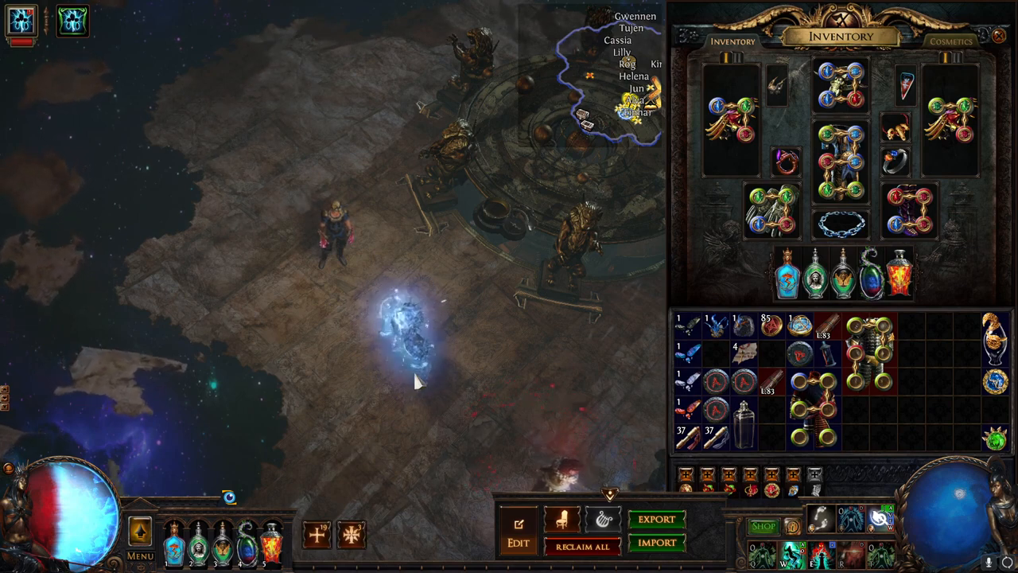
mouse_move(195, 554)
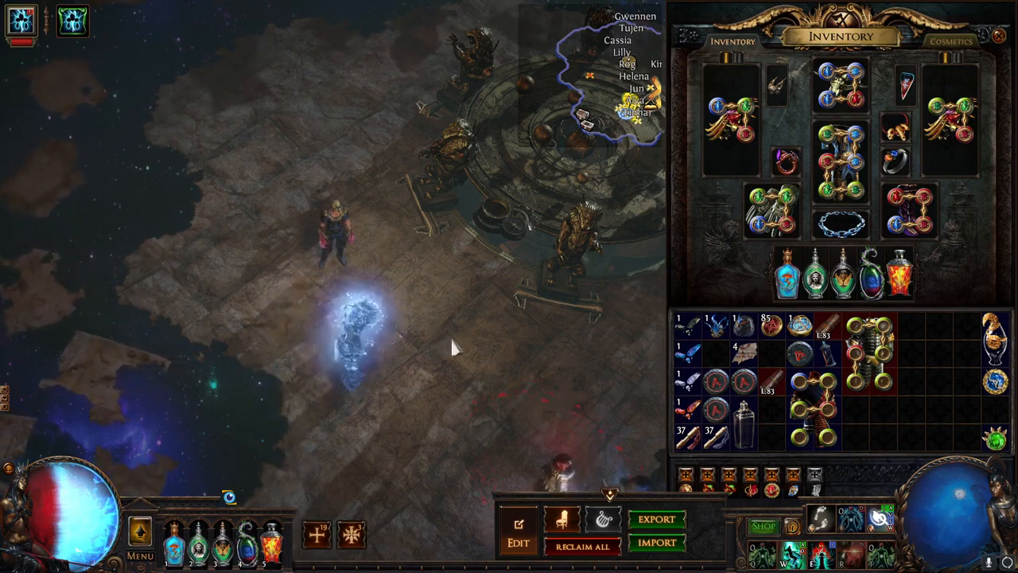
mouse_move(452, 347)
left_mouse_down()
mouse_move(488, 317)
mouse_move(490, 186)
mouse_move(335, 111)
mouse_move(189, 151)
mouse_move(100, 272)
mouse_move(209, 405)
mouse_move(386, 397)
mouse_move(509, 350)
mouse_move(549, 134)
mouse_move(242, 101)
mouse_move(134, 248)
mouse_move(209, 406)
mouse_move(231, 509)
mouse_move(438, 425)
mouse_move(513, 411)
mouse_move(514, 167)
mouse_move(410, 102)
mouse_move(541, 199)
mouse_move(310, 403)
mouse_move(107, 322)
mouse_move(108, 272)
mouse_move(287, 213)
mouse_move(367, 222)
mouse_move(450, 334)
mouse_move(462, 275)
mouse_move(393, 190)
mouse_move(229, 266)
mouse_move(284, 386)
mouse_move(422, 354)
mouse_move(422, 266)
mouse_move(525, 253)
mouse_move(444, 162)
mouse_move(328, 110)
mouse_move(199, 184)
mouse_move(213, 349)
mouse_move(320, 379)
mouse_move(427, 391)
mouse_move(426, 299)
mouse_move(511, 269)
mouse_move(466, 268)
mouse_move(420, 140)
mouse_move(375, 177)
mouse_move(202, 233)
mouse_move(178, 350)
mouse_move(364, 398)
mouse_move(334, 364)
mouse_move(391, 359)
mouse_move(453, 273)
mouse_move(398, 121)
mouse_move(354, 106)
mouse_move(416, 96)
mouse_move(359, 128)
mouse_move(324, 219)
mouse_move(336, 370)
mouse_move(187, 382)
mouse_move(234, 209)
mouse_move(317, 175)
left_mouse_up()
key("3")
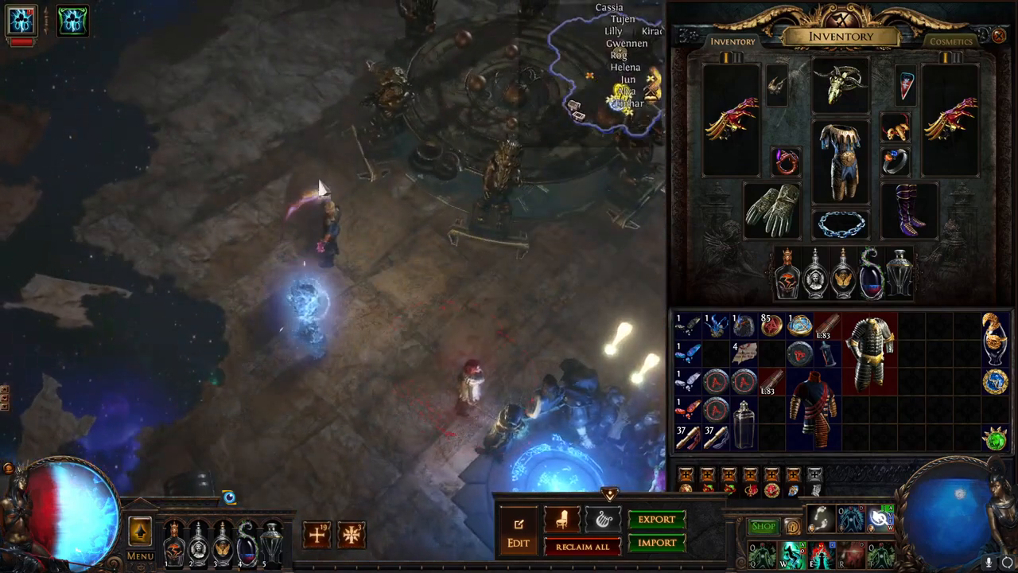